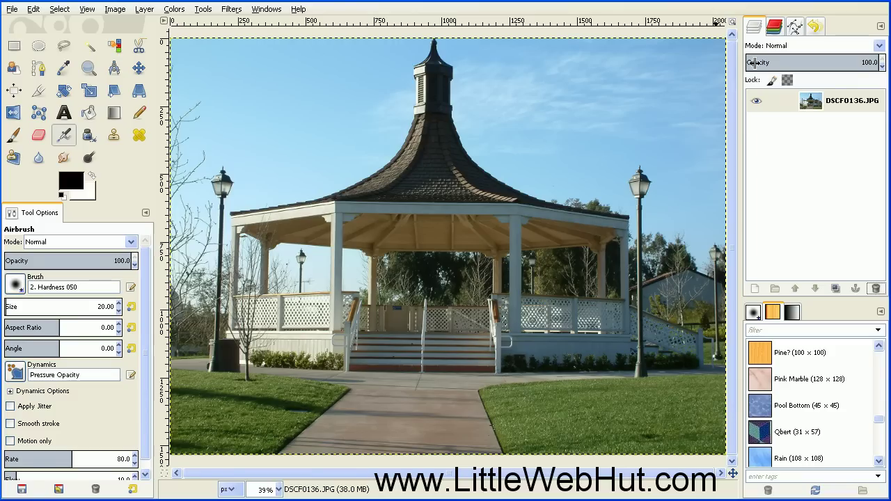
Duplicate the DSCF0136.JPG layer after giving it an alpha channel, and hide the original layer.
right_click(780, 101)
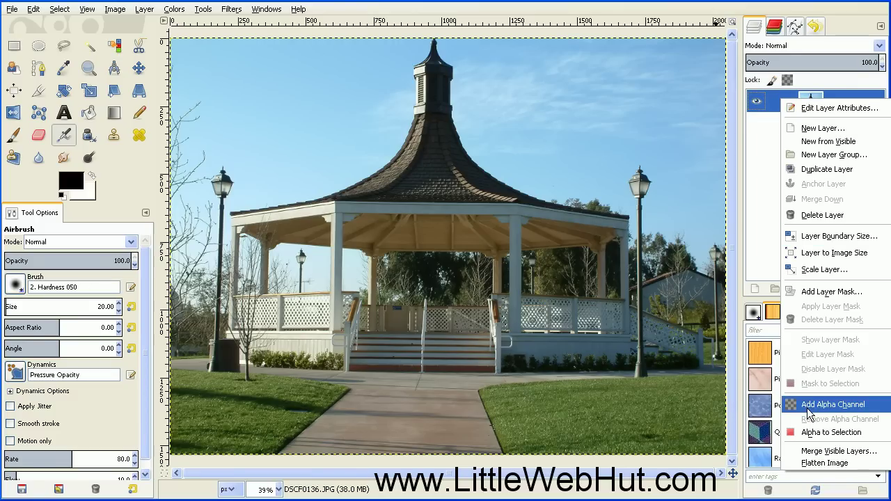
click(809, 412)
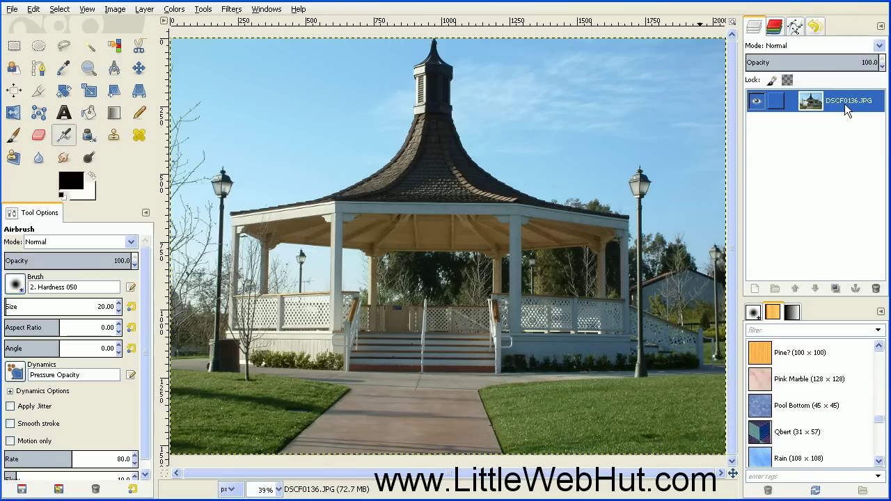
click(836, 289)
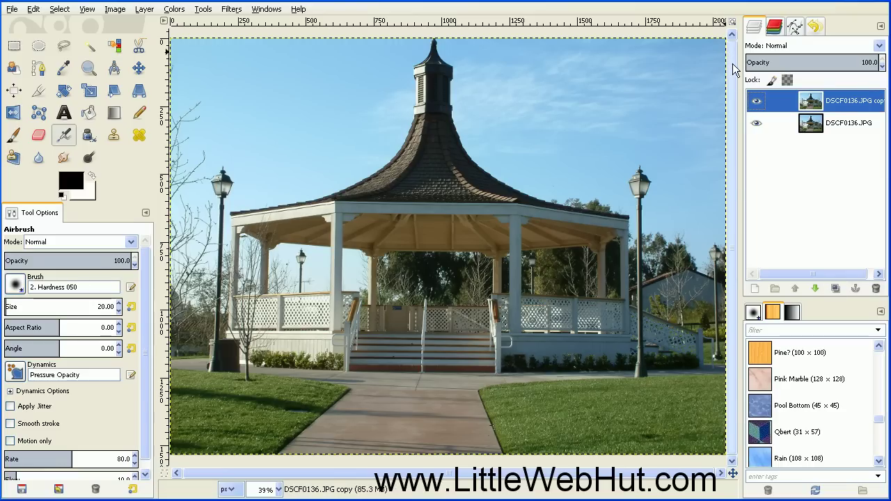
click(756, 123)
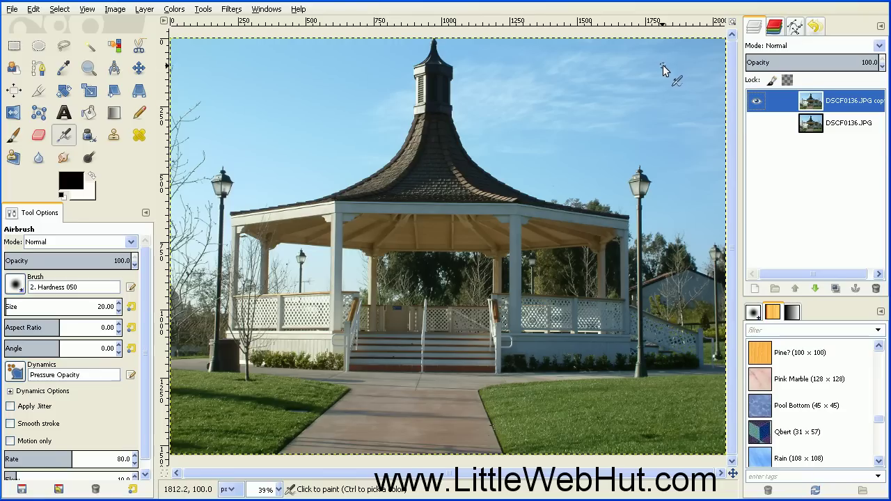
Use Free Select to trace the path-side and upper edges of the lawn to the right of the walkway.
click(64, 46)
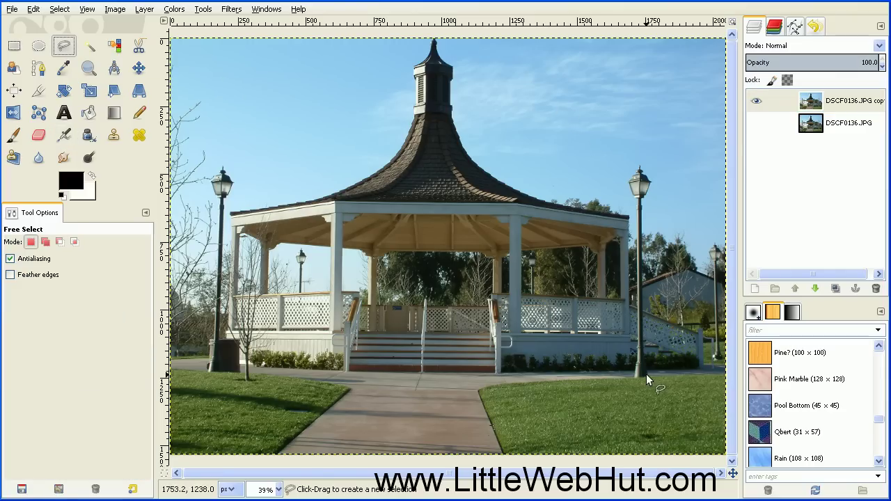
scroll(641, 406, up, 2)
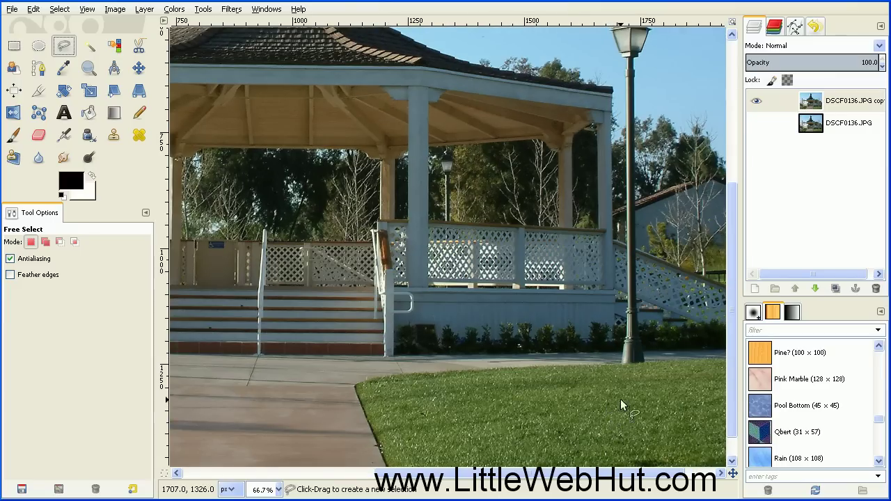
scroll(727, 383, down, 1)
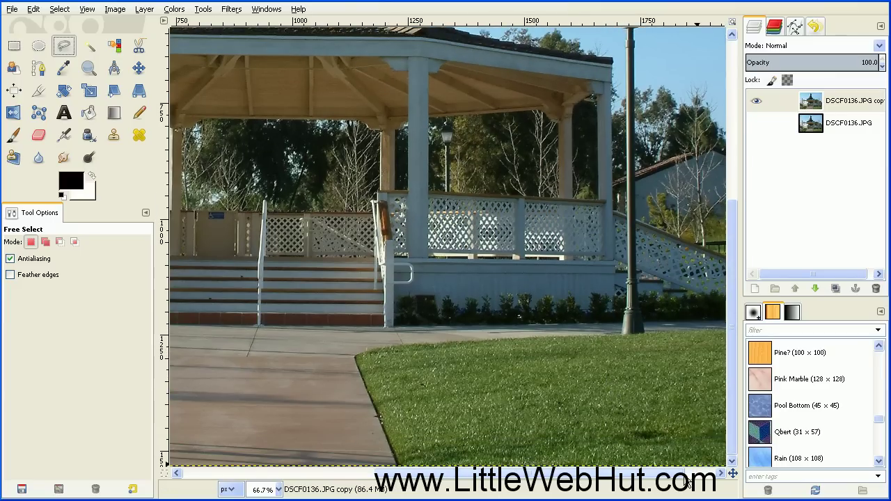
scroll(705, 479, right, 2)
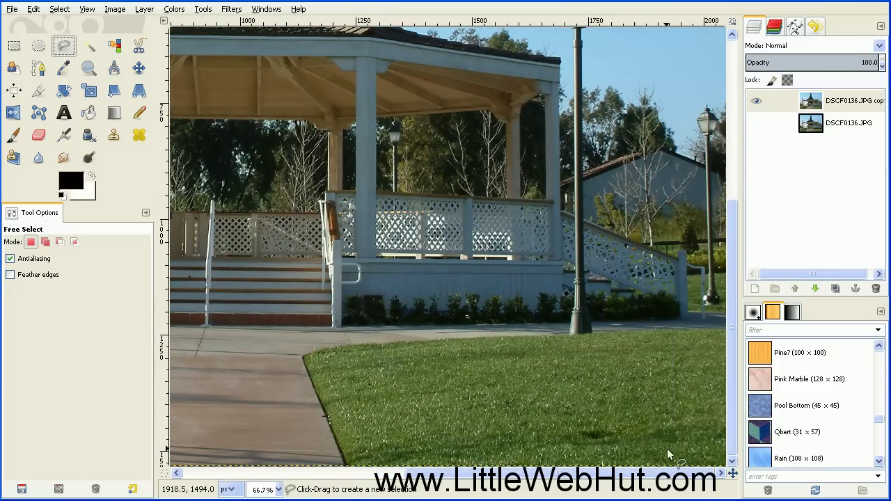
click(344, 465)
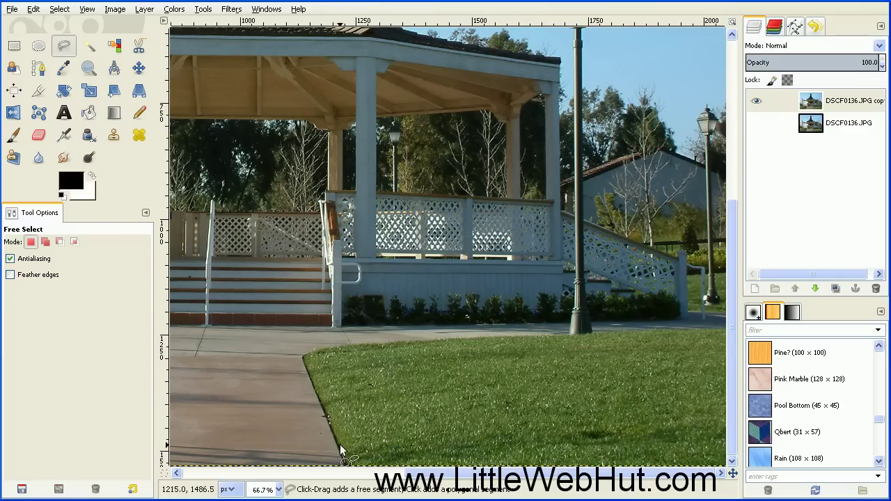
click(304, 361)
click(303, 355)
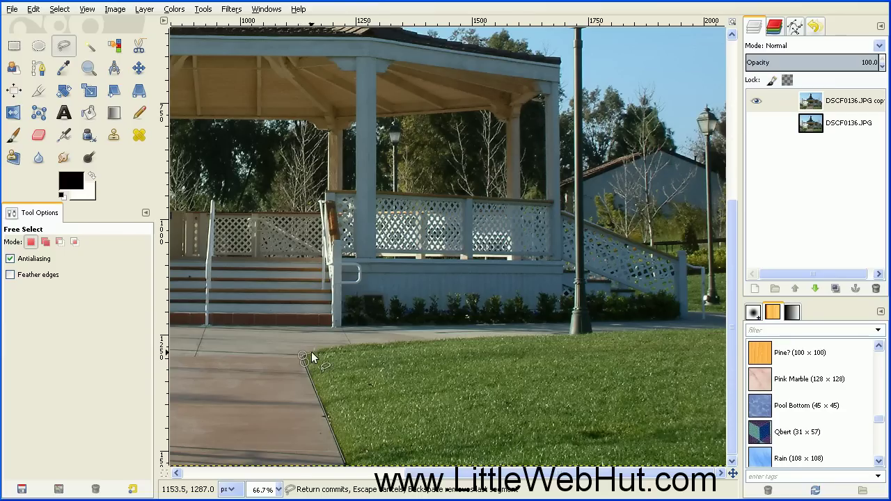
click(314, 350)
click(330, 347)
click(542, 335)
click(669, 329)
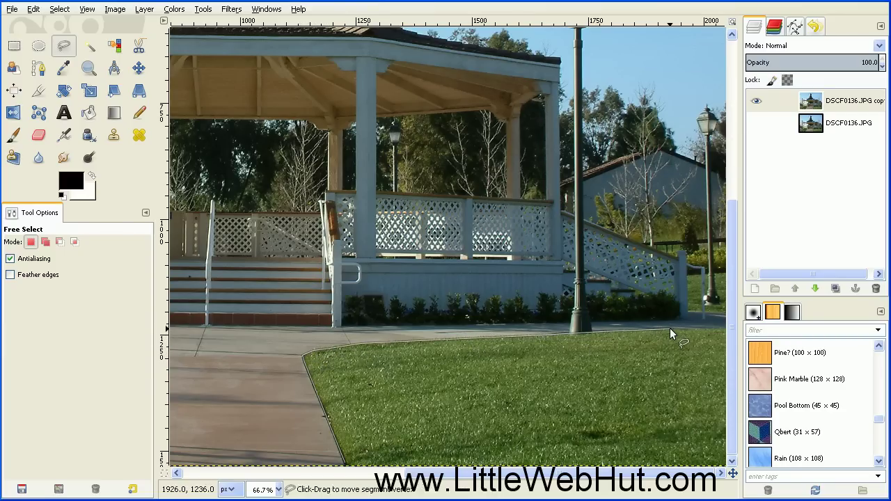
click(717, 328)
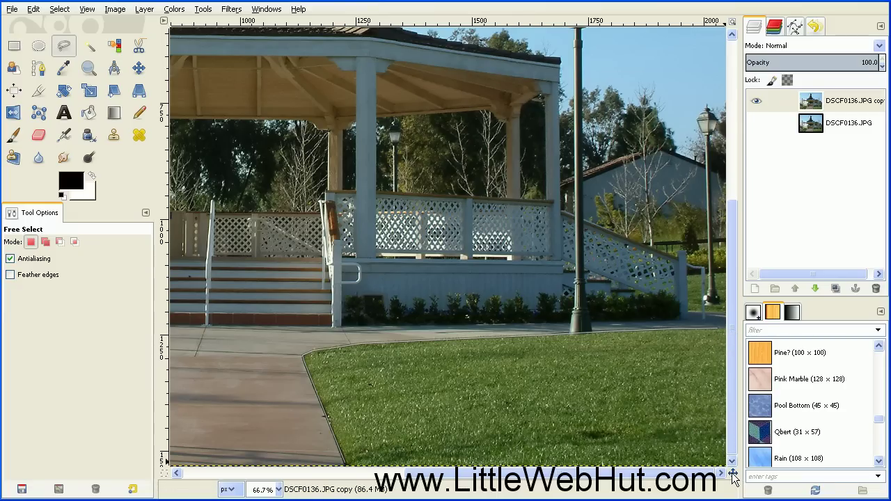
Carry the right lawn's outline around outside the canvas and close it at its starting point to select the lawn.
drag(732, 474, 734, 477)
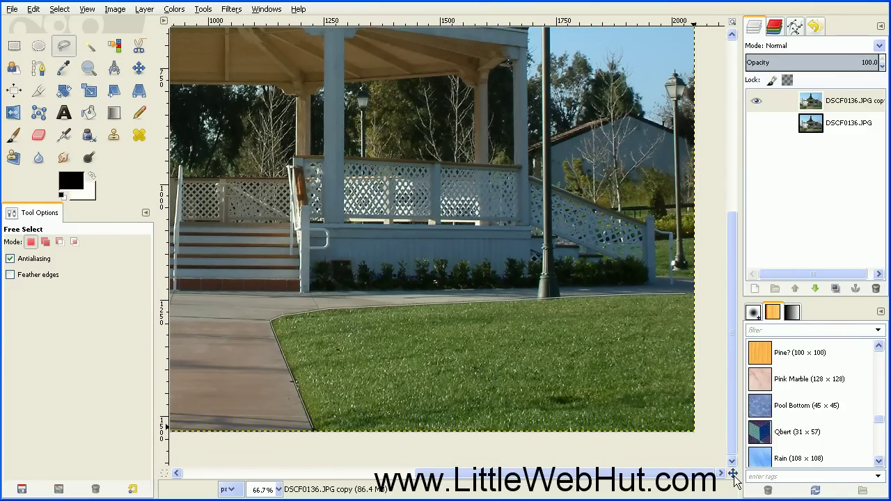
click(705, 293)
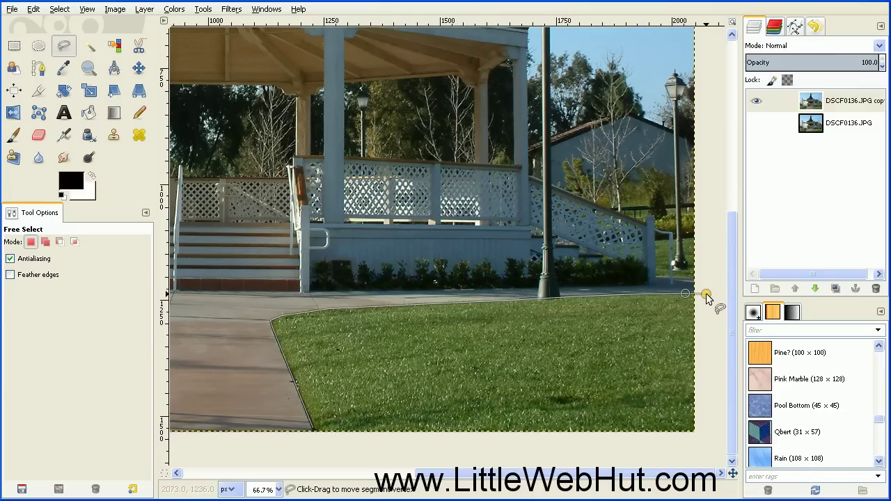
click(711, 449)
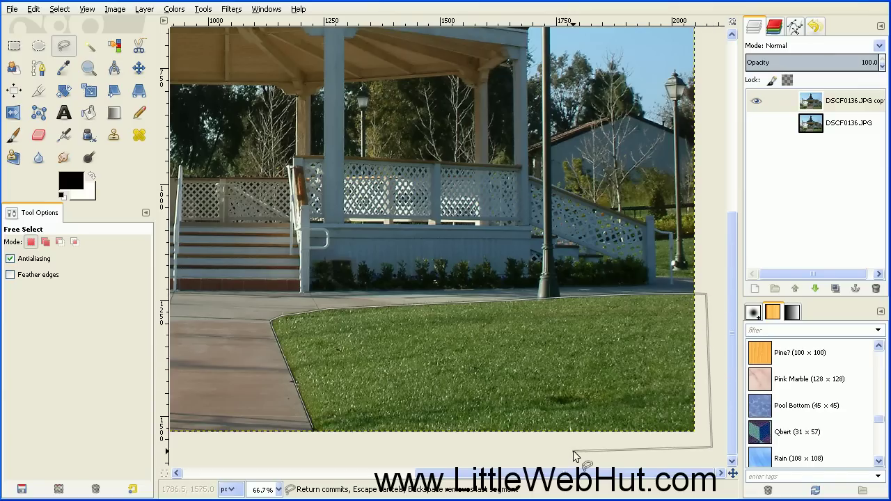
click(322, 448)
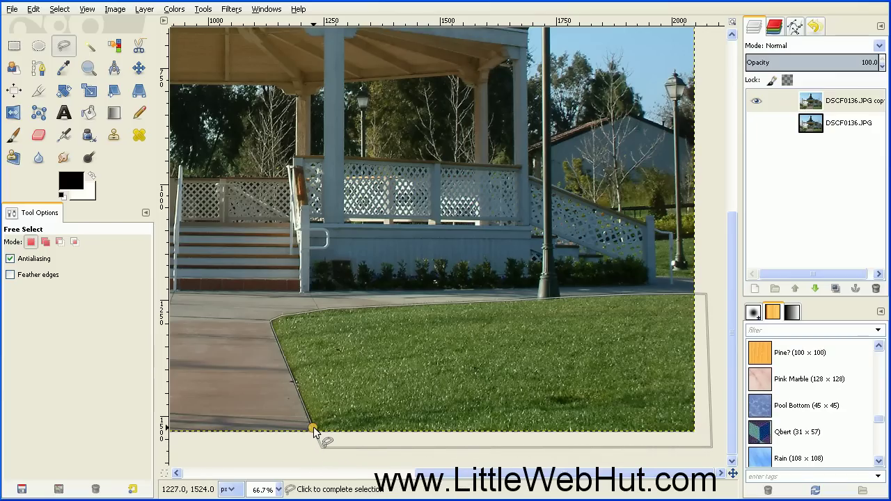
click(313, 428)
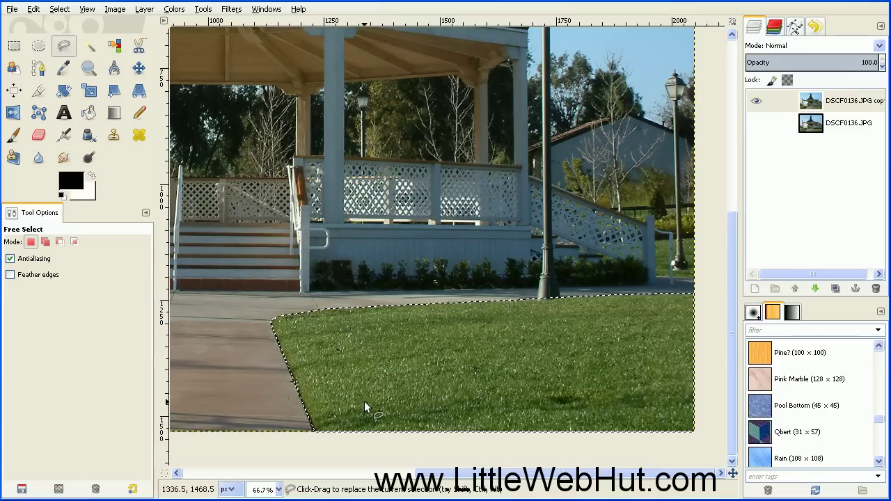
Set Free Select to add to the current selection and trace the left lawn's upper edge to its corner at the walkway.
click(733, 474)
drag(733, 473, 701, 475)
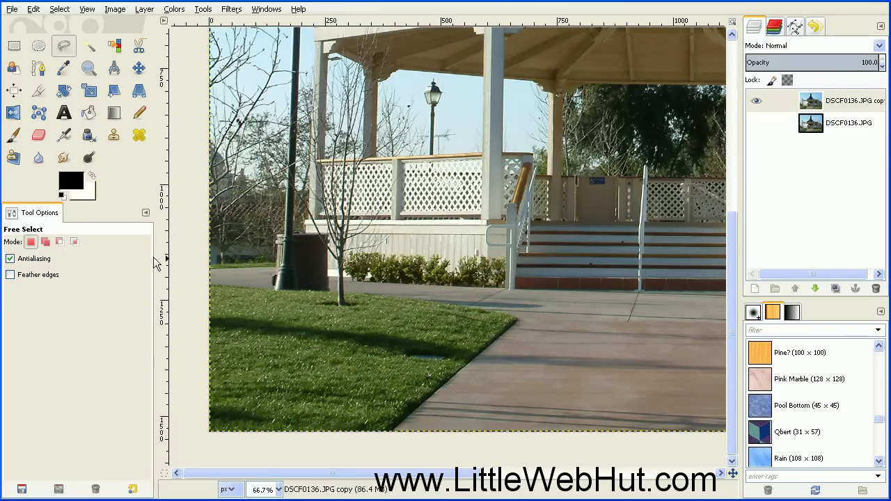
click(46, 244)
click(211, 285)
click(339, 300)
click(431, 302)
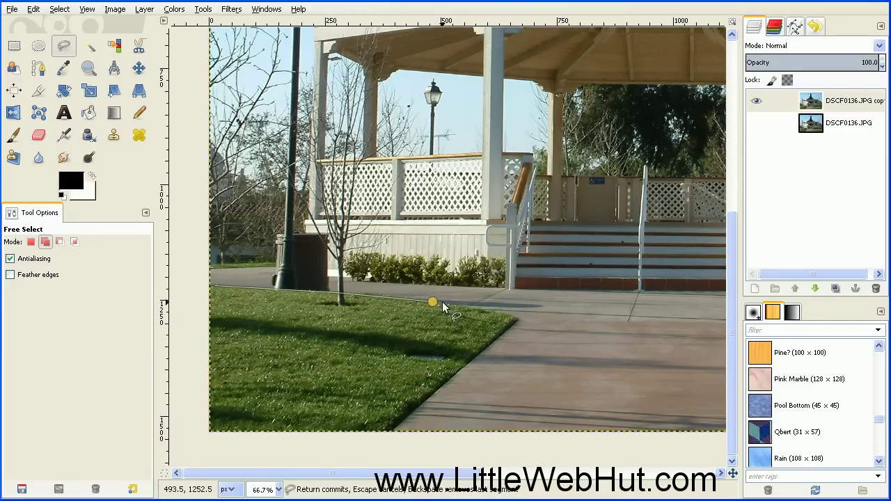
click(502, 312)
click(515, 317)
drag(517, 319, 509, 323)
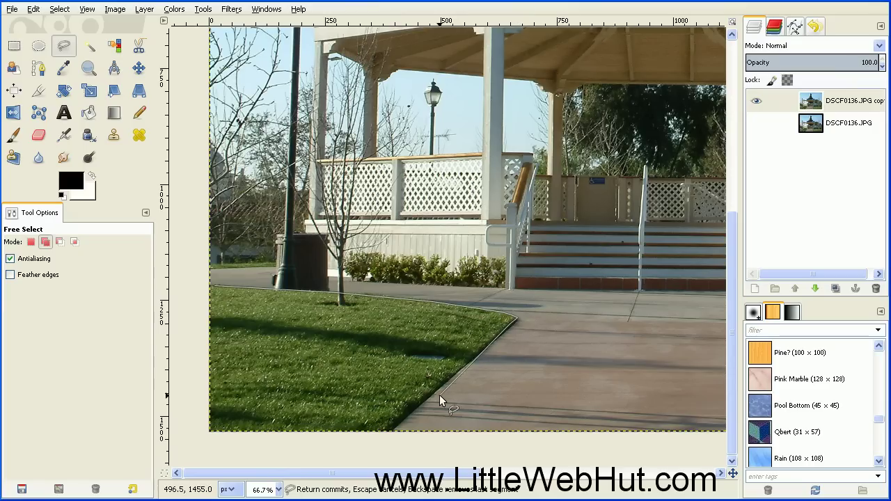
Continue the left lawn's outline down the walkway edge and around outside the canvas, closing it to add the lawn to the selection.
click(380, 439)
click(217, 454)
click(185, 443)
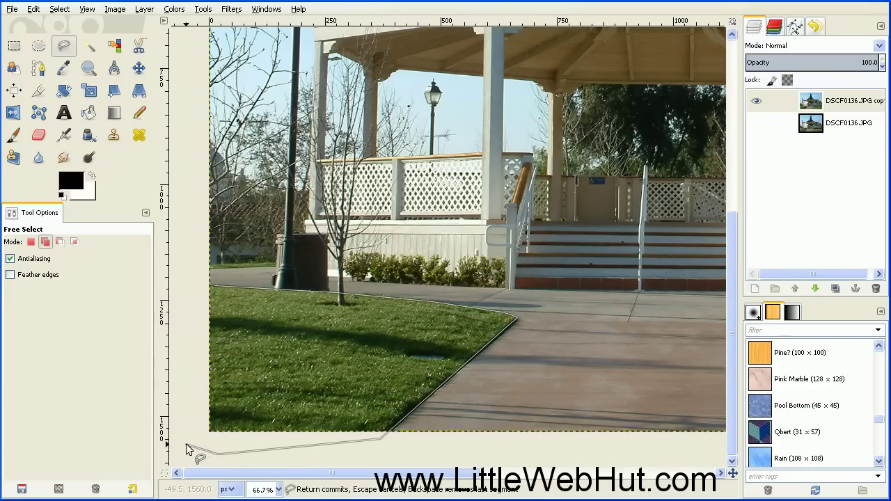
click(194, 282)
click(215, 289)
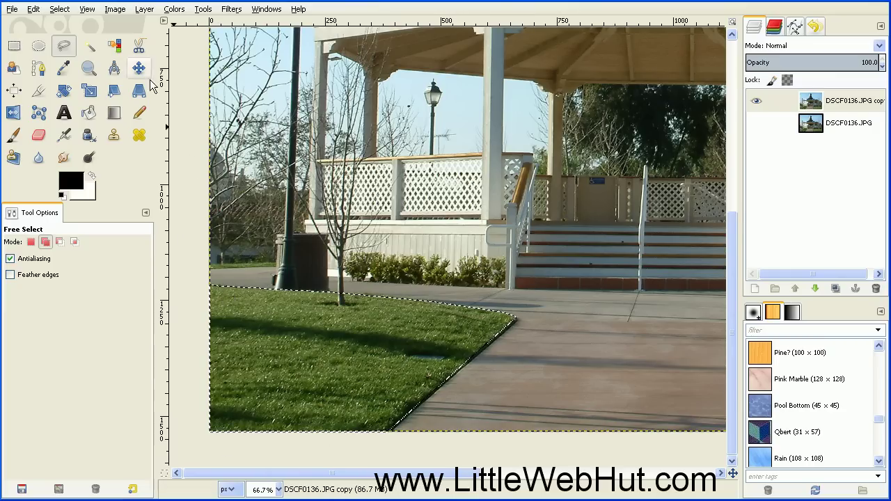
Feather the selection of both lawns by 5 px.
click(59, 9)
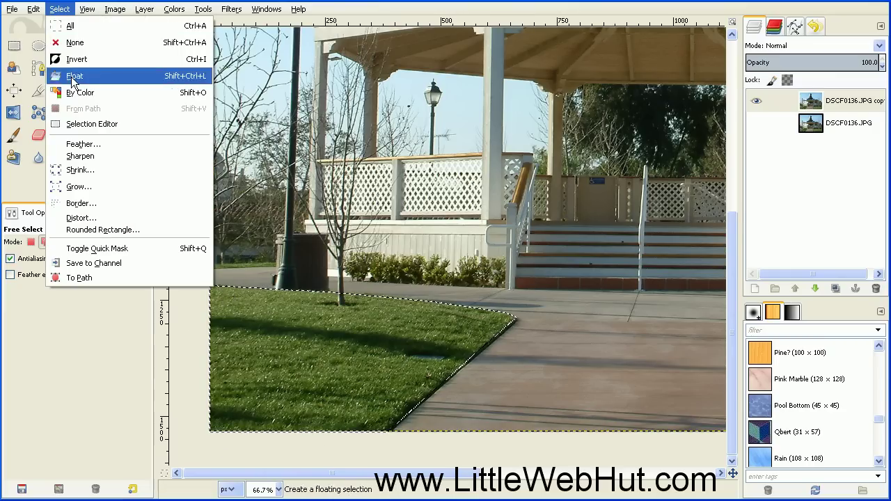
click(78, 144)
drag(71, 5, 102, 41)
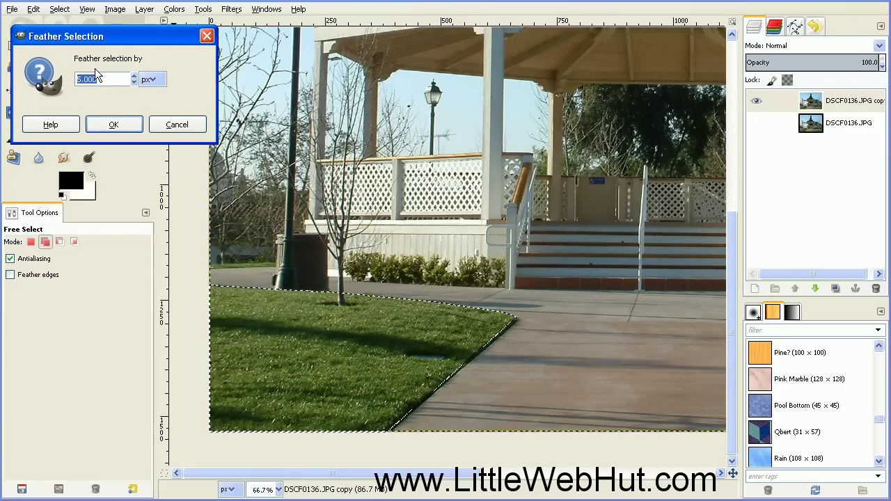
click(115, 124)
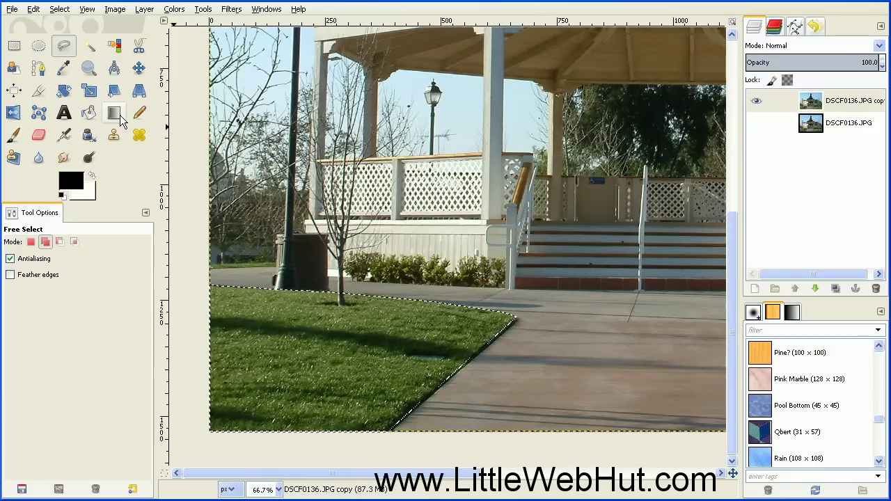
Fill the whole selection with the black foreground color using Bucket Fill.
click(89, 115)
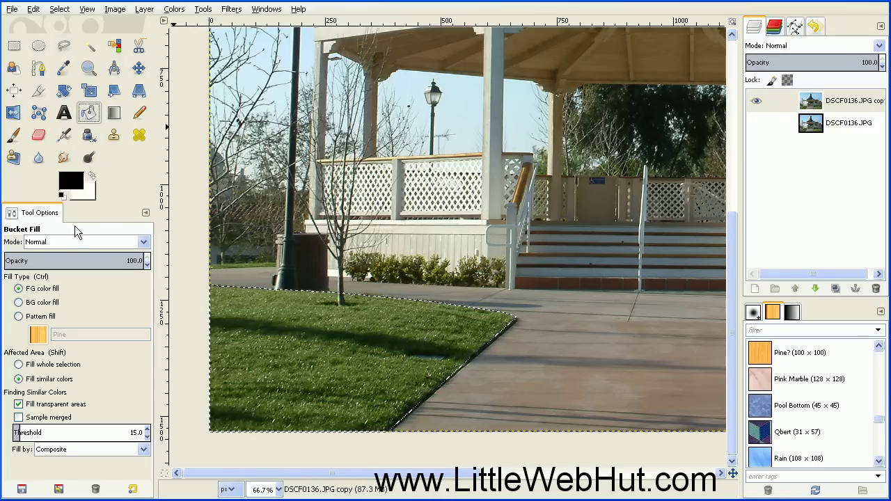
click(19, 365)
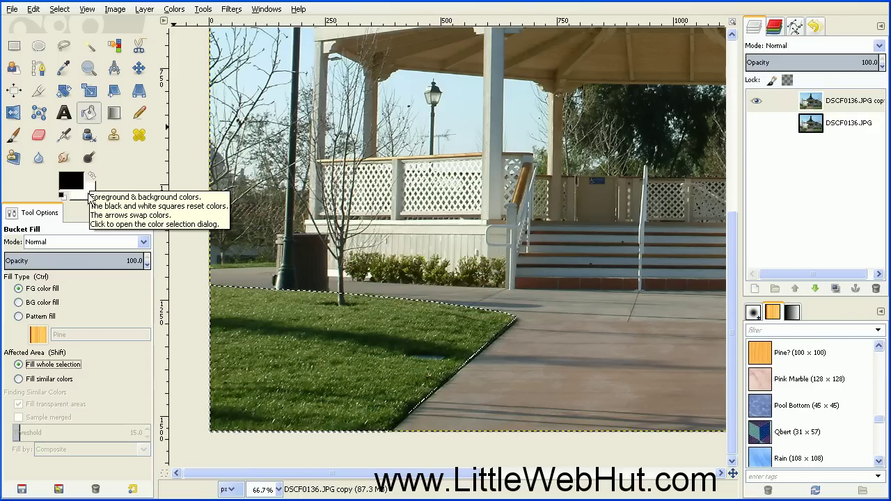
click(298, 358)
Shrink the selection by 10 px, including from the image border, and delete the black fill inside it.
drag(348, 474, 530, 474)
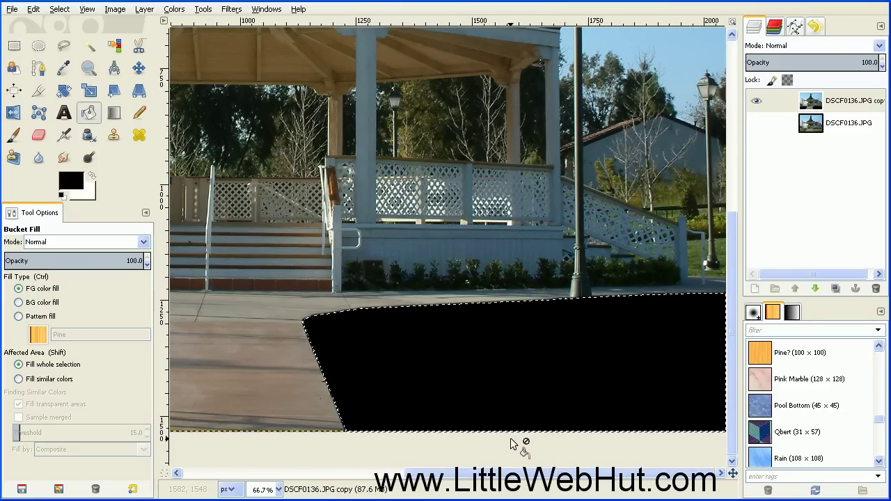
click(60, 10)
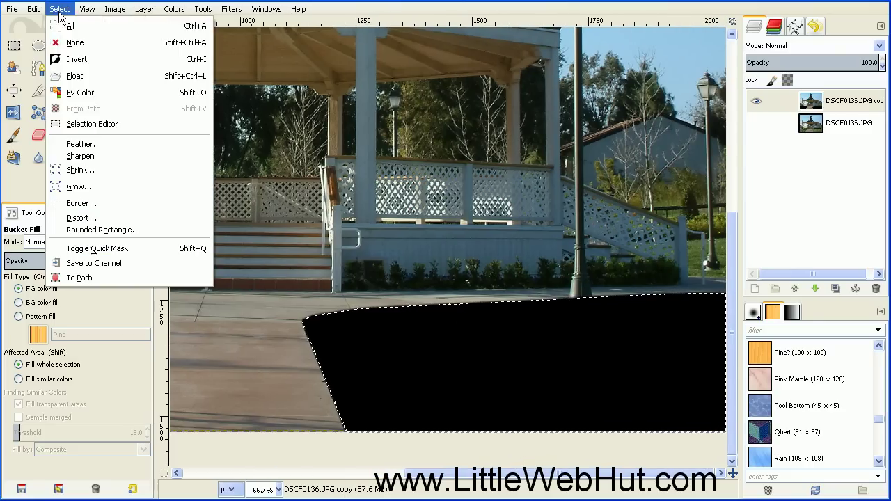
click(105, 171)
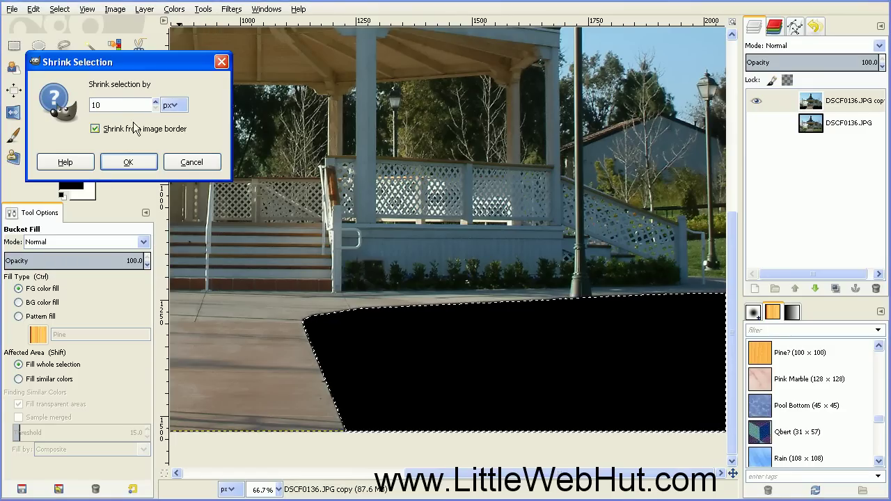
click(146, 162)
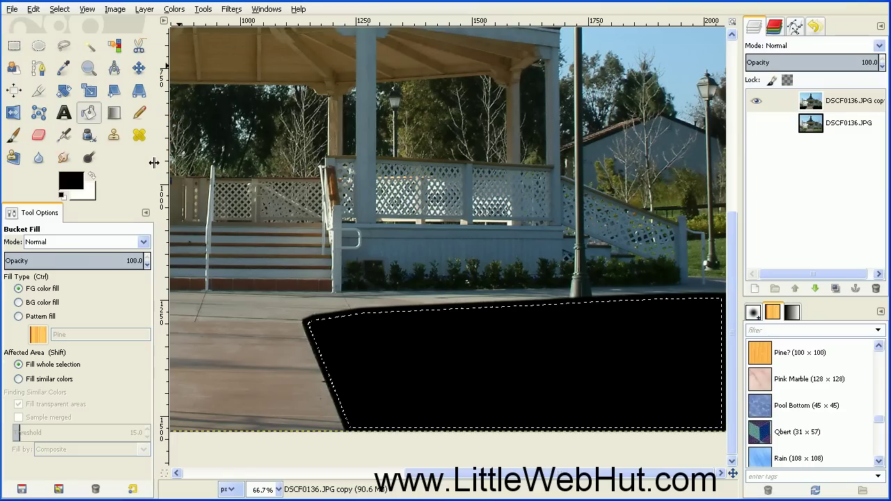
key(Delete)
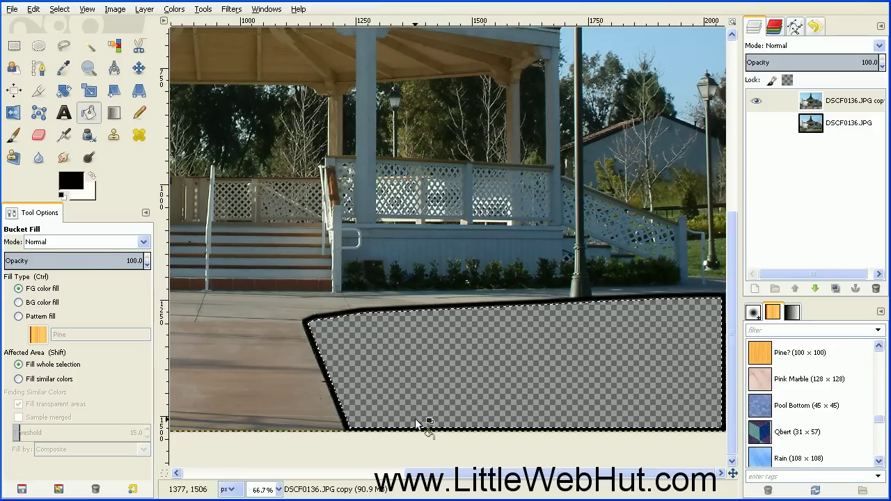
Grow the selection of both lawn cutouts by 10 px.
drag(437, 475, 234, 471)
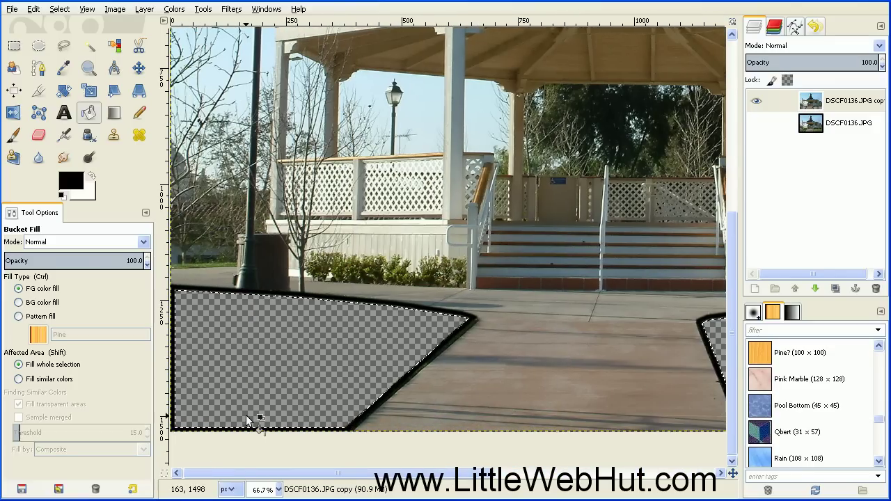
click(61, 10)
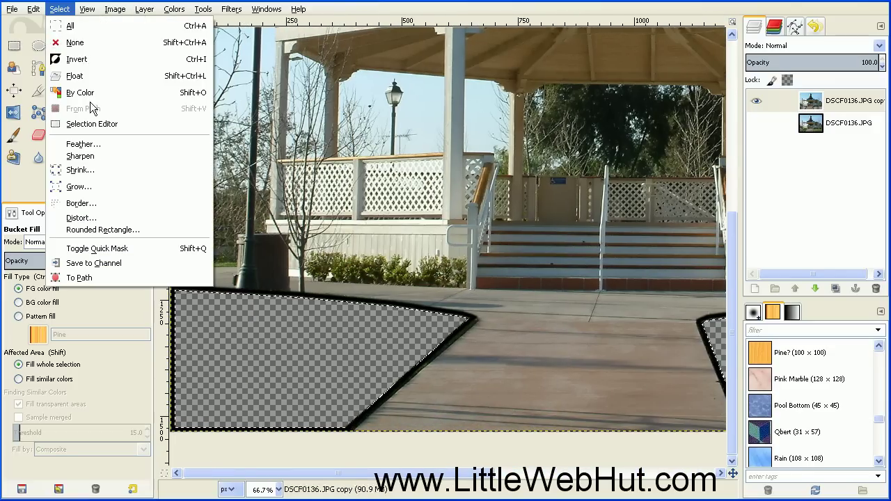
click(113, 186)
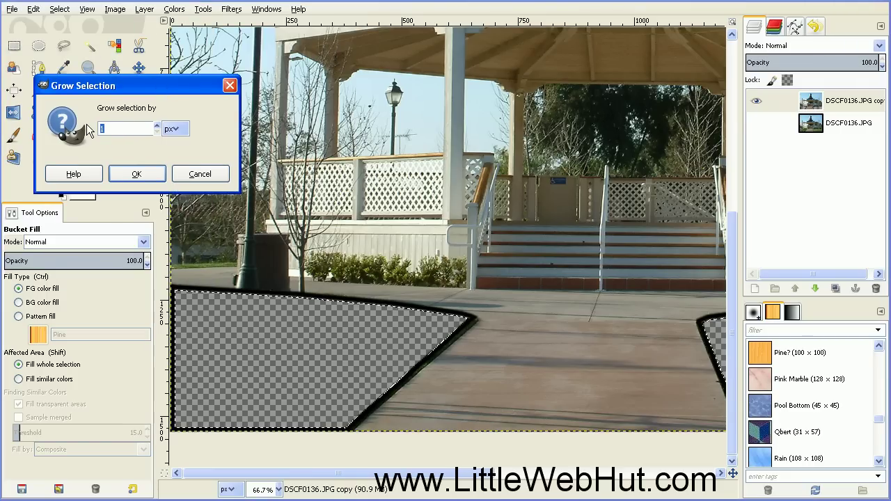
text(10)
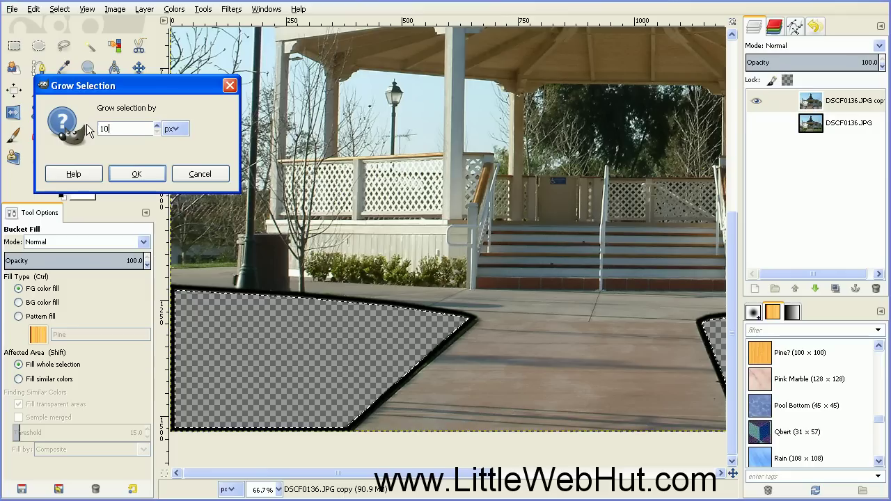
click(149, 176)
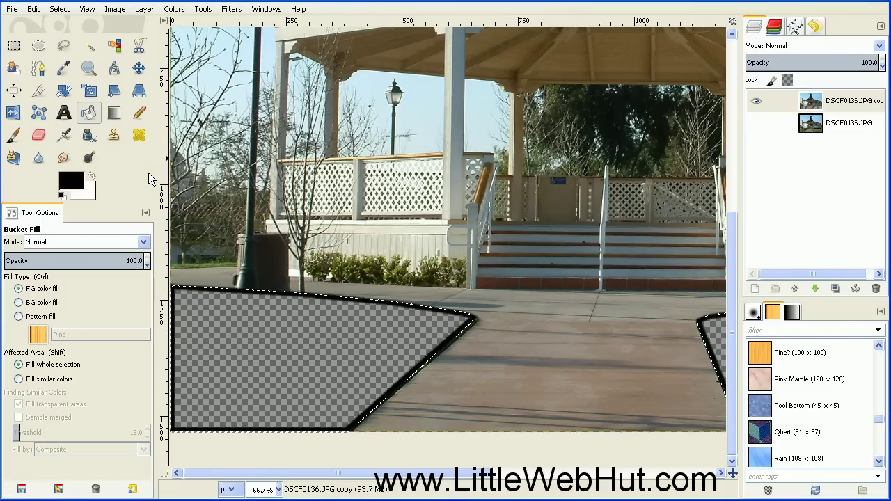
Set up the Eraser with the 2. Hardness 100 brush at a size of about 197.
click(39, 136)
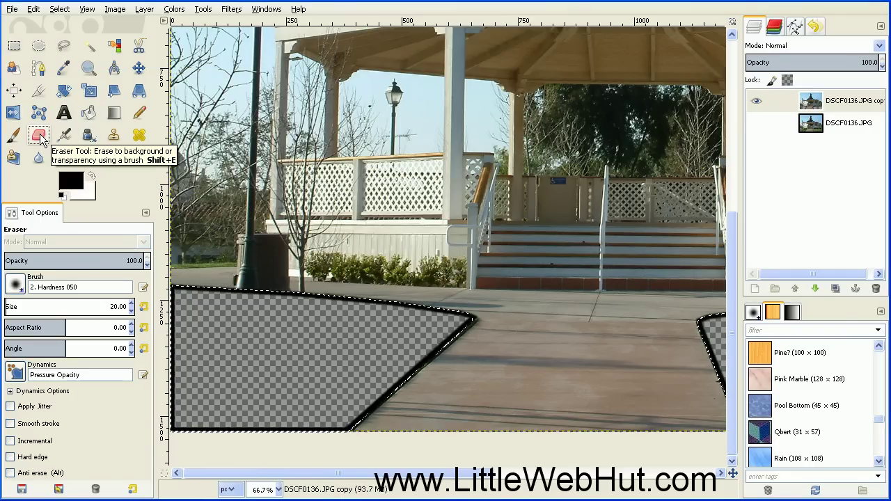
click(16, 284)
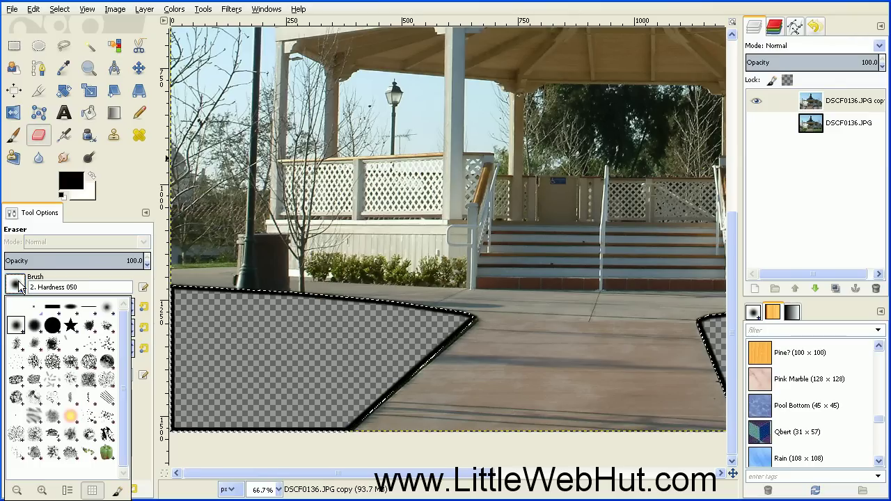
click(54, 326)
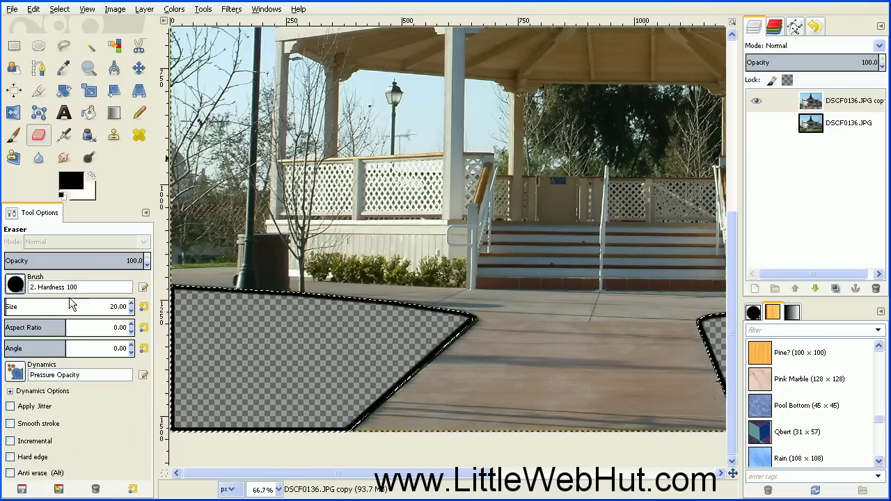
click(46, 307)
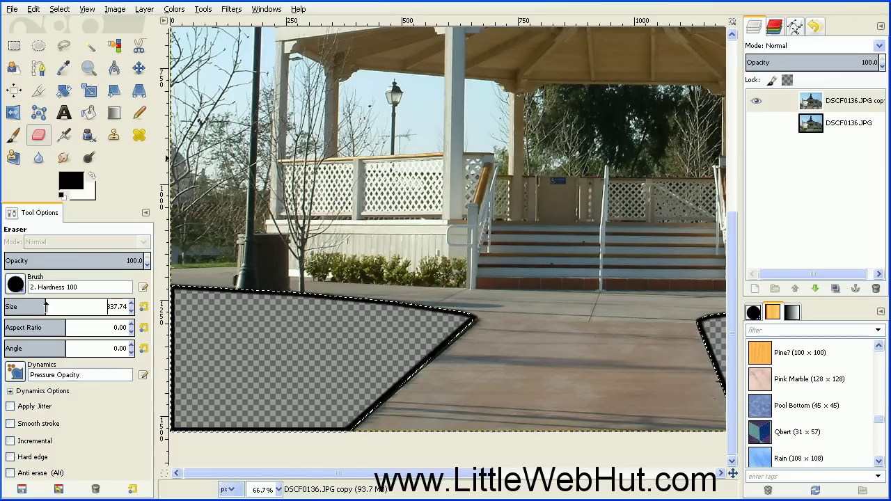
drag(63, 306, 29, 307)
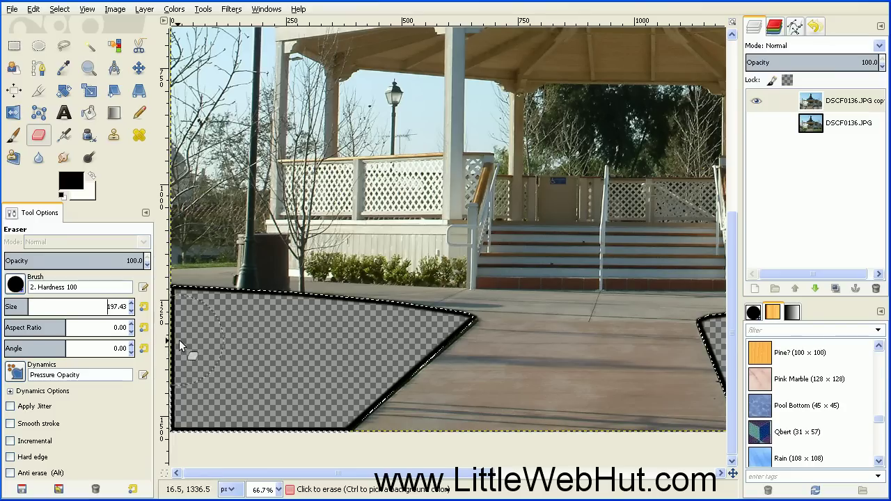
Erase the black border along the outer image edges and walkway sides of both cutouts, keeping the band along their upper edges.
mouse_move(174, 341)
mouse_down()
mouse_move(172, 410)
mouse_move(229, 422)
mouse_move(325, 420)
mouse_move(458, 362)
mouse_move(392, 450)
mouse_up()
drag(355, 474, 566, 497)
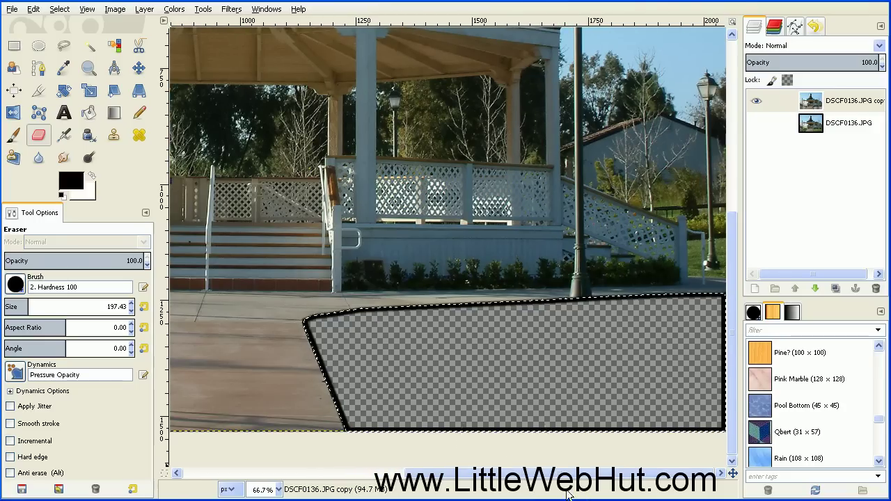
mouse_move(310, 351)
mouse_down()
mouse_move(325, 394)
mouse_move(438, 415)
mouse_move(683, 423)
mouse_move(693, 421)
mouse_move(701, 387)
mouse_move(696, 334)
mouse_move(727, 397)
mouse_move(628, 391)
mouse_move(708, 319)
mouse_move(709, 301)
mouse_move(551, 303)
mouse_move(331, 329)
mouse_up()
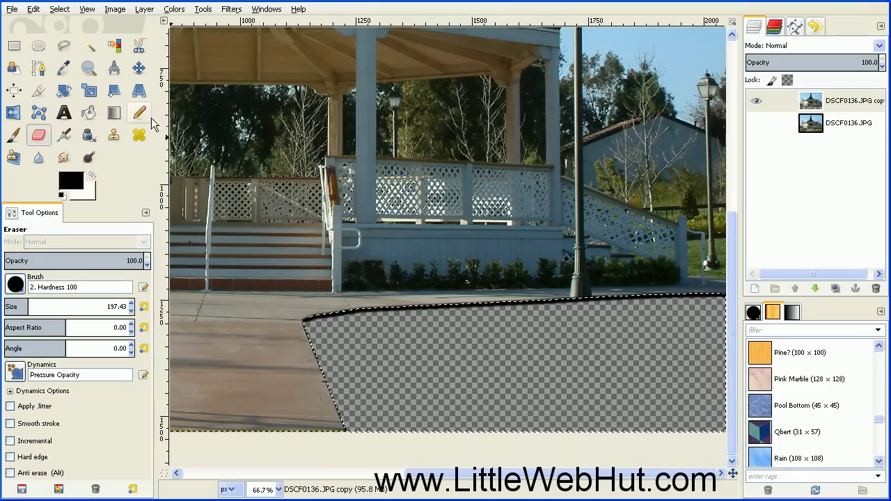
Clear the selection and fit the whole image in the window.
click(60, 10)
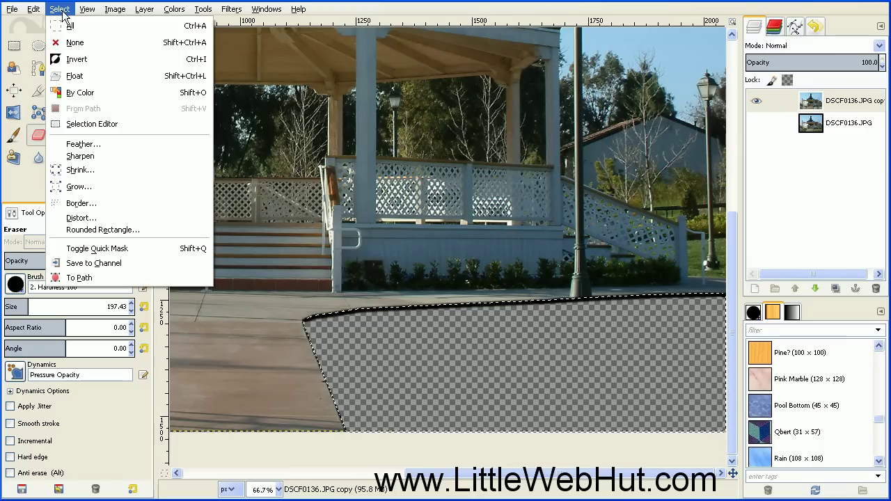
click(74, 42)
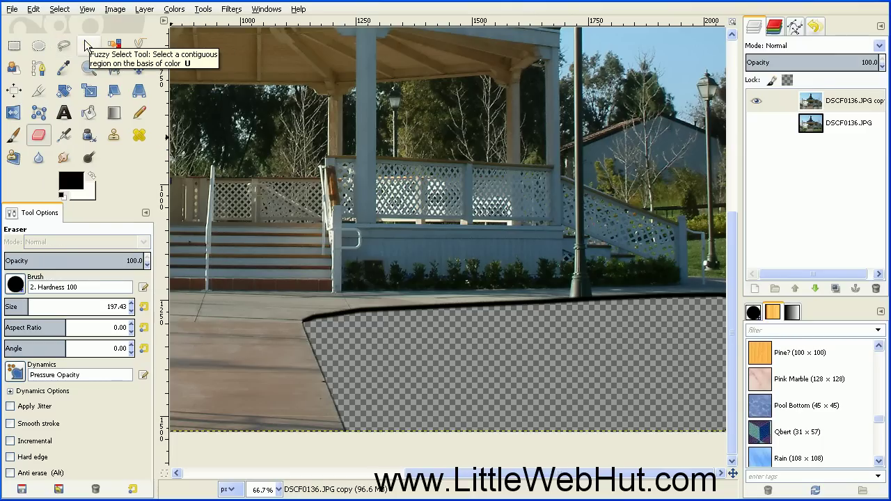
click(88, 9)
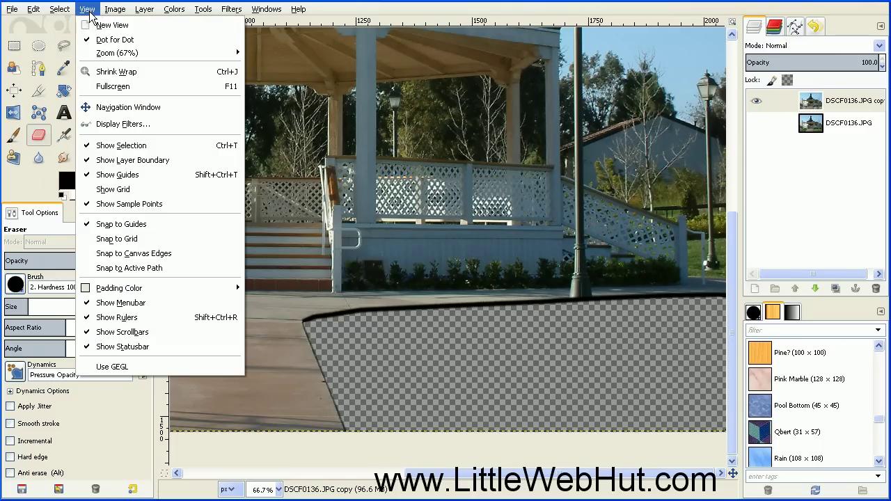
mouse_move(186, 61)
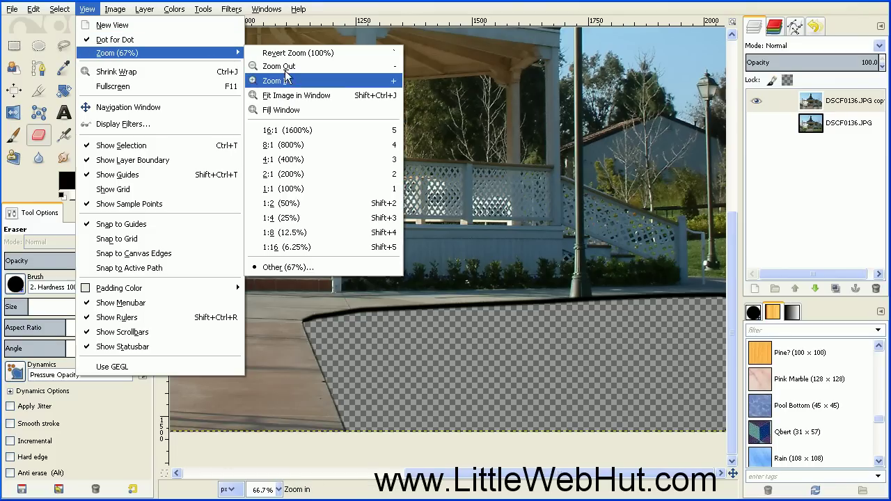
click(342, 95)
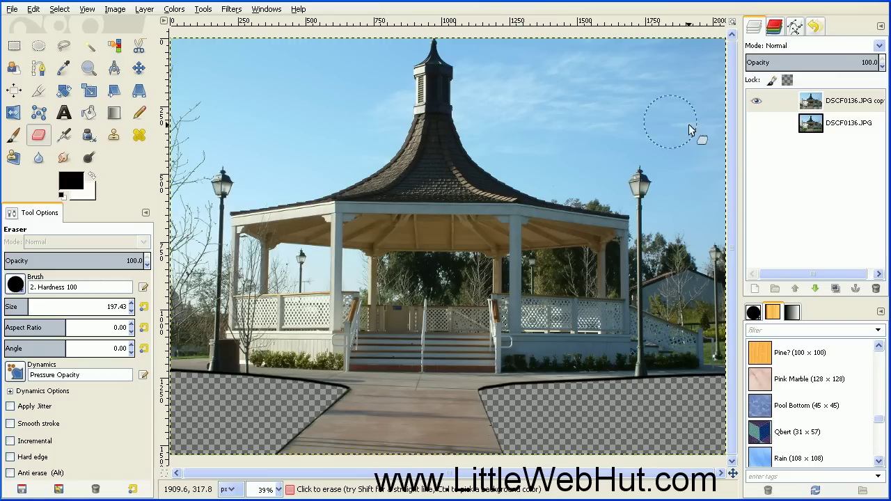
Show the original DSCF0136.JPG layer, make it active and flip it vertically.
click(756, 123)
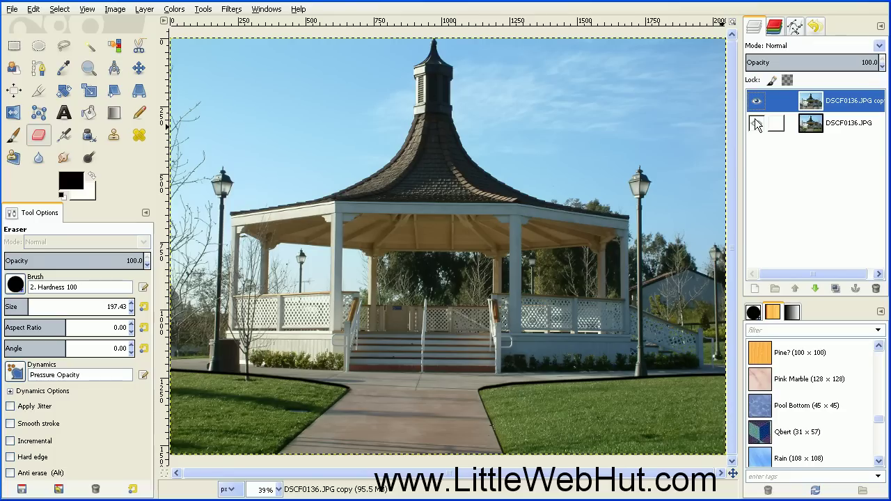
click(797, 127)
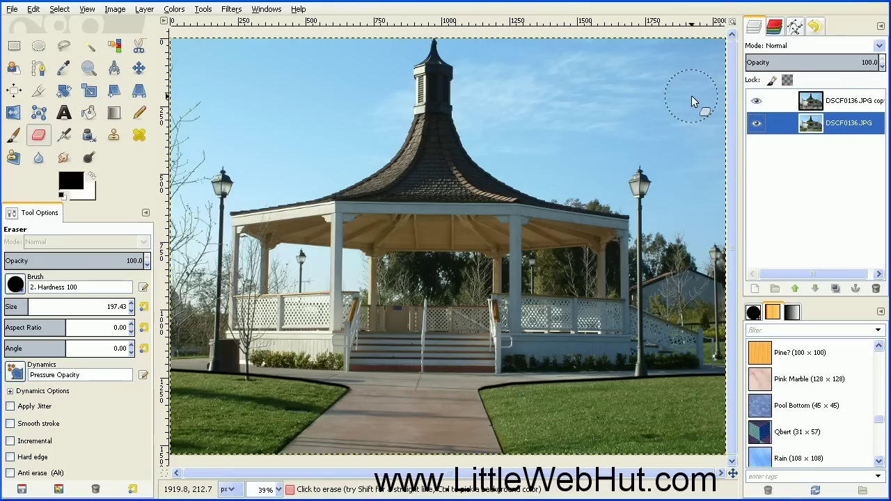
click(13, 114)
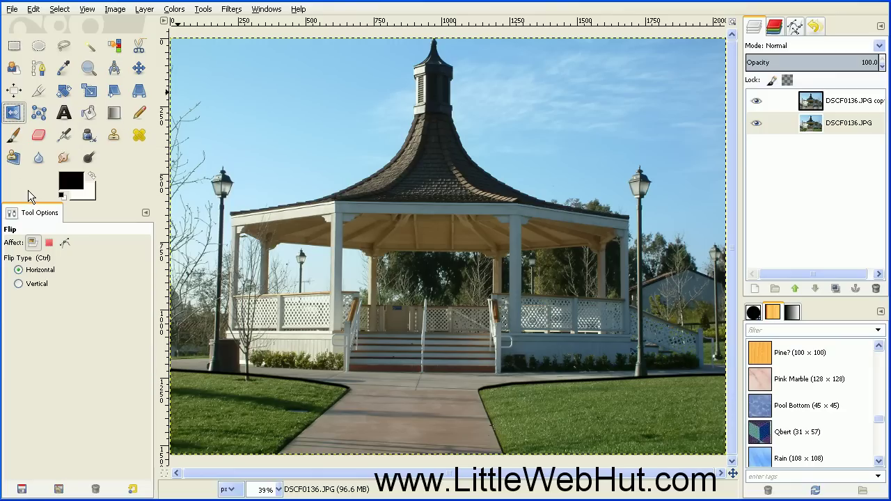
click(19, 284)
click(620, 414)
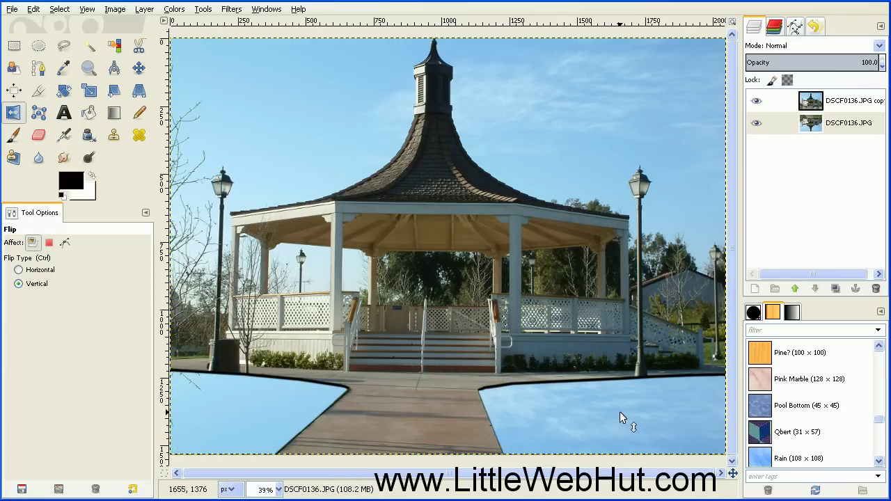
Move the flipped layer straight down until the mirrored gazebo base and lamp posts fill the lawn cutouts.
click(139, 70)
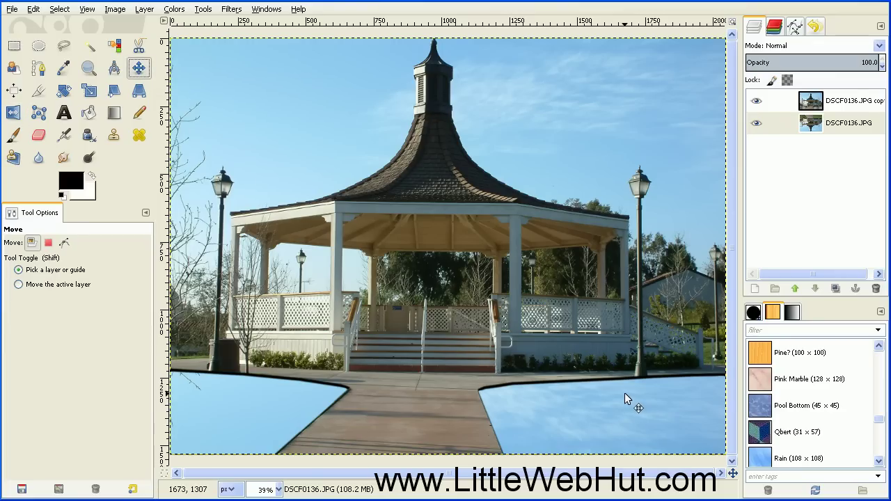
drag(624, 392, 623, 437)
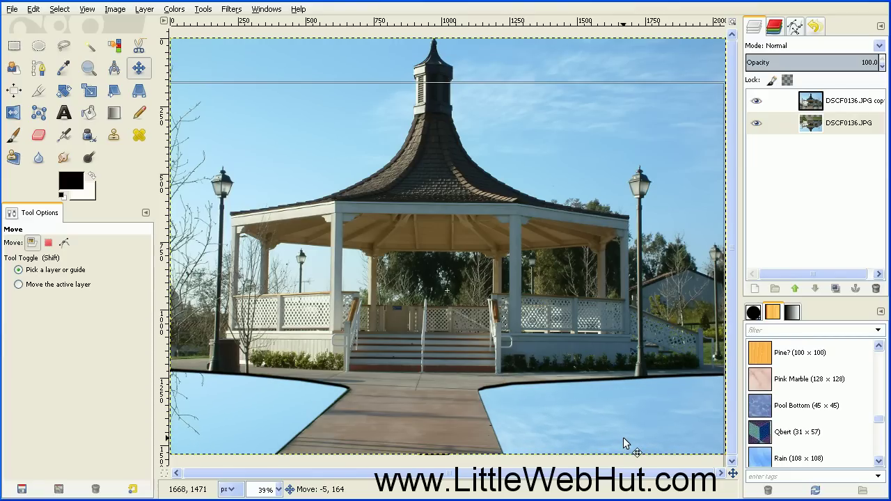
drag(624, 437, 623, 443)
key(shift)
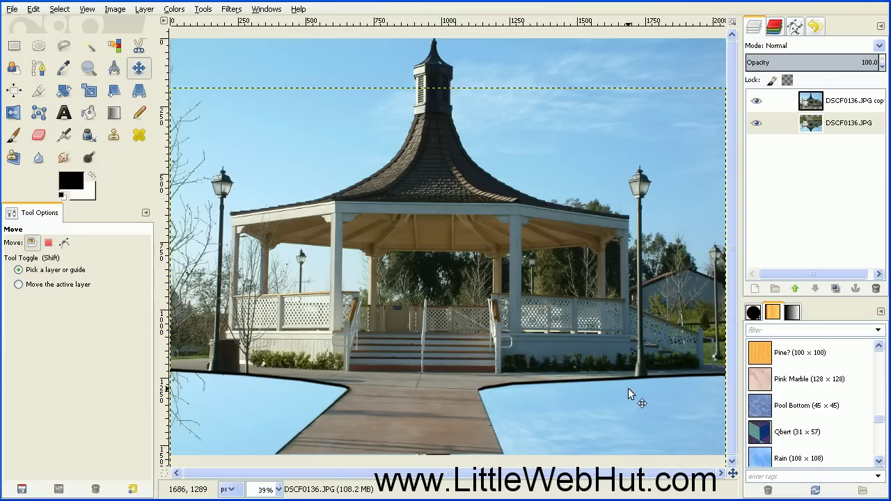
drag(629, 395, 629, 453)
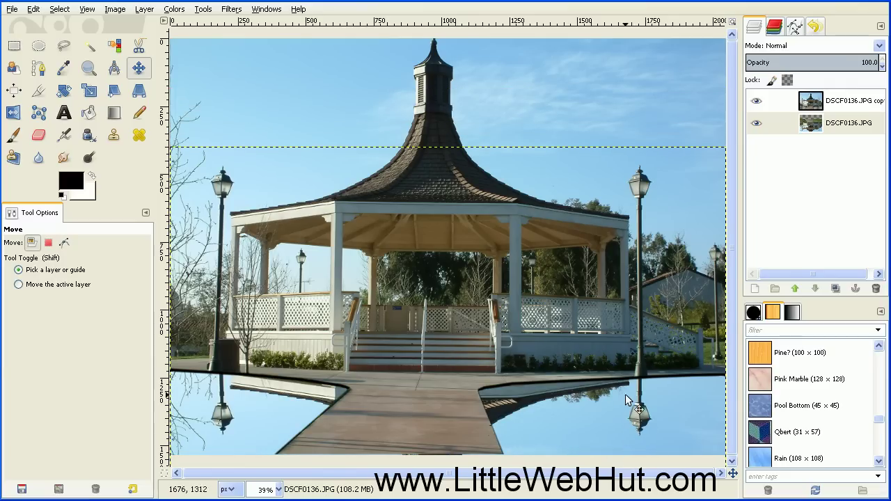
drag(628, 388, 626, 436)
drag(627, 395, 629, 436)
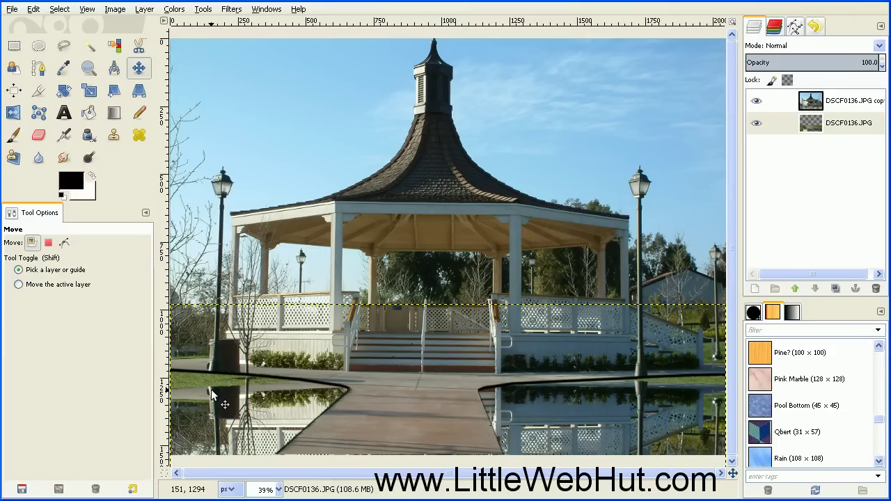
Shear the flipped layer with a Y magnitude of 51 and move it up until no grass strip shows in the cutouts.
click(115, 93)
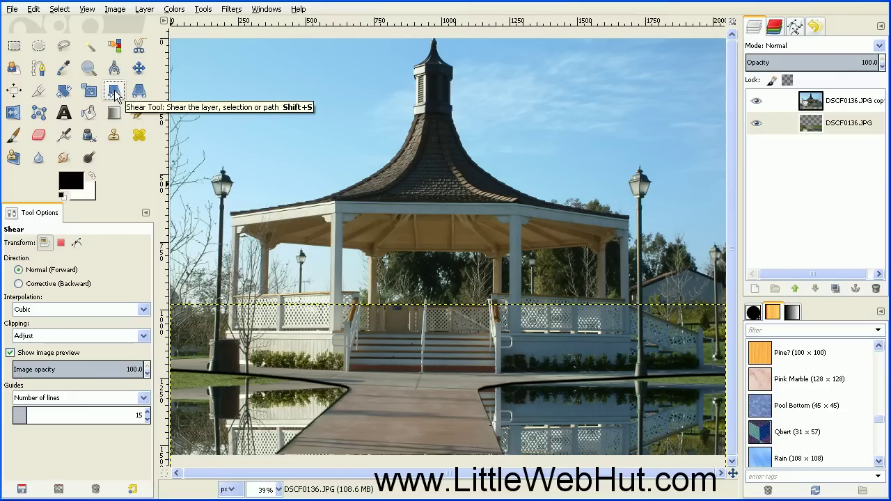
click(261, 431)
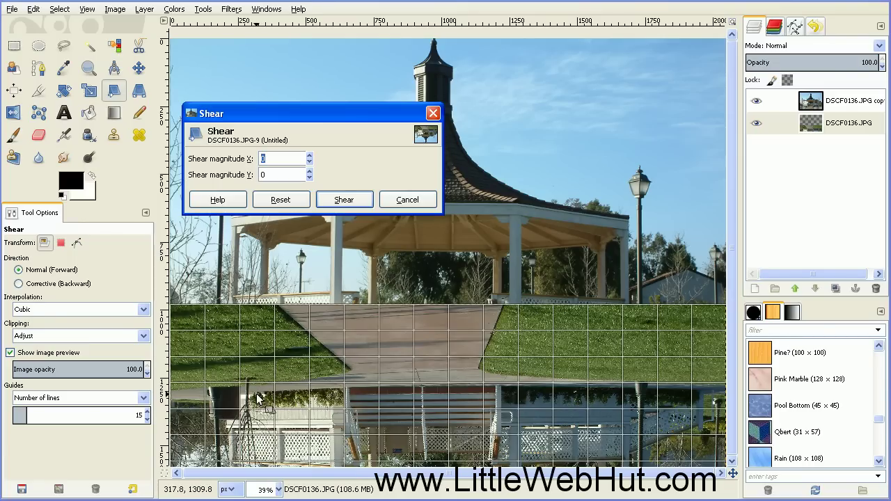
drag(256, 399, 280, 344)
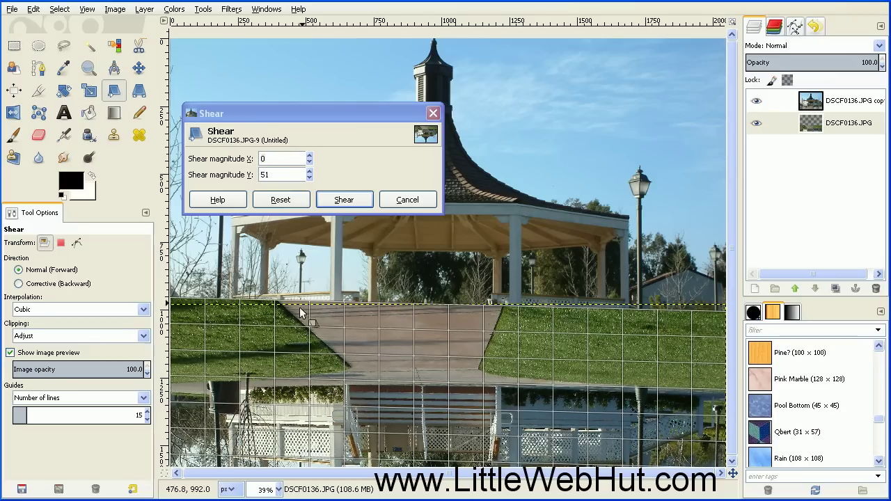
click(353, 199)
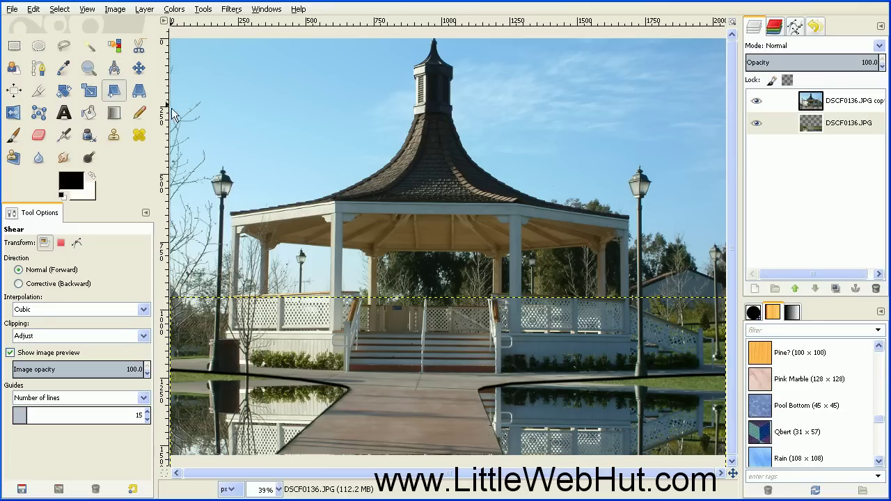
click(138, 68)
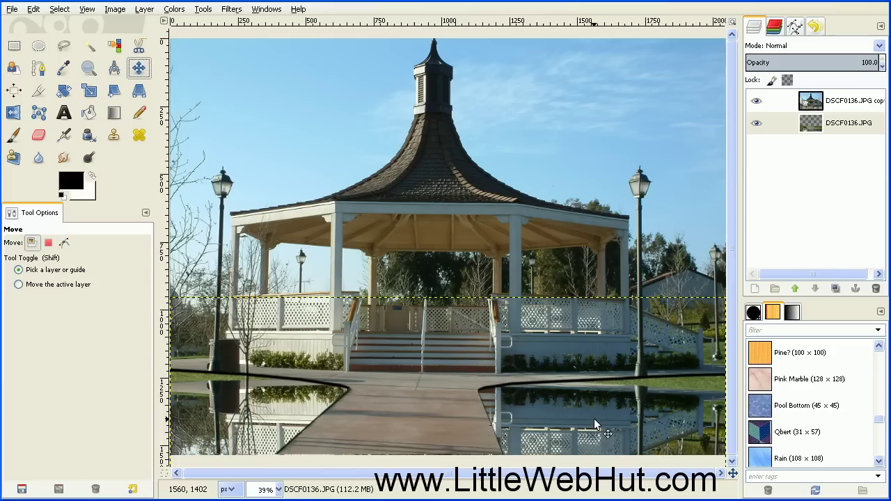
drag(596, 422, 594, 408)
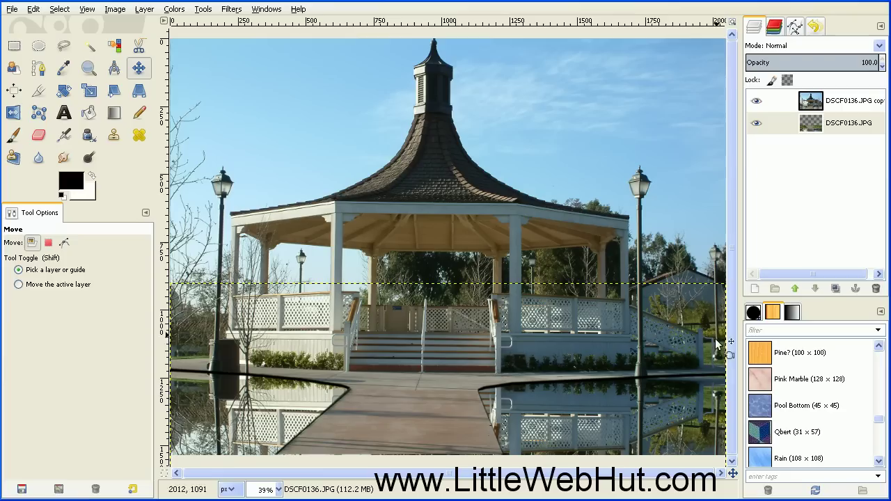
Add a white-filled 2048 × 1536 px layer between the flipped layer and the cut-out copy.
click(756, 289)
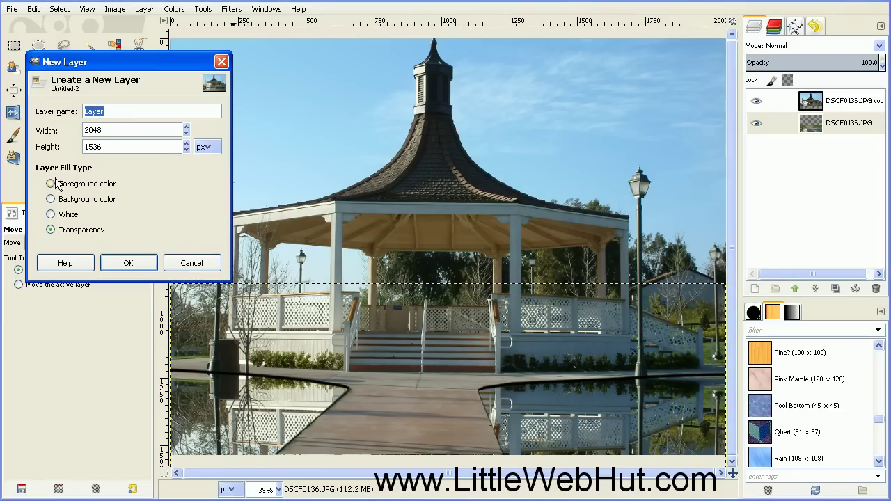
click(66, 214)
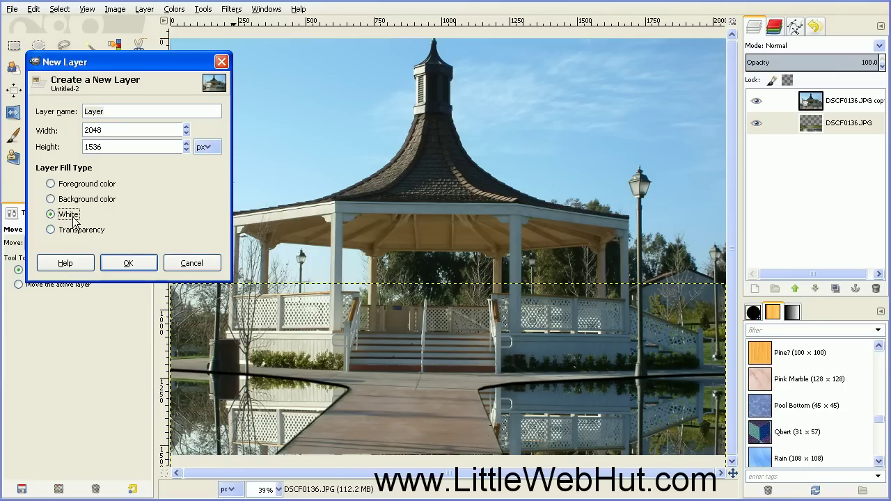
click(140, 263)
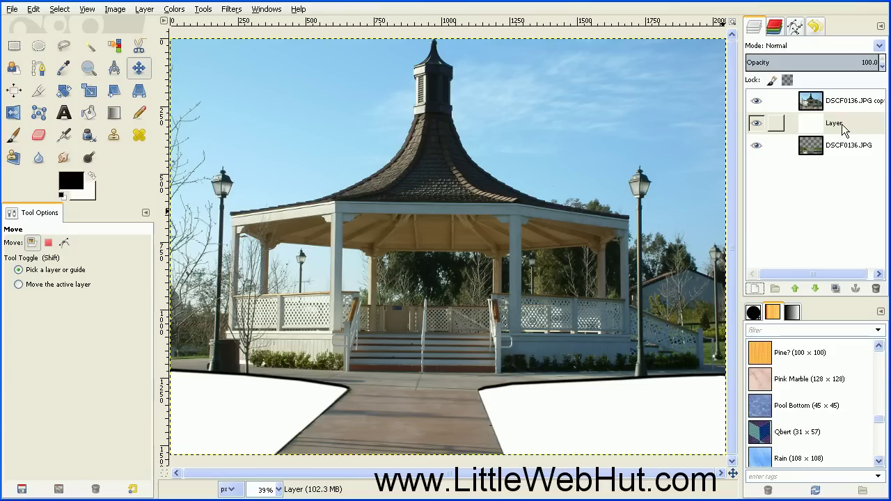
Hide the cut-out copy and render turbulent Difference Clouds with X size 4.0 and Y size 12.0 on the white layer.
click(757, 101)
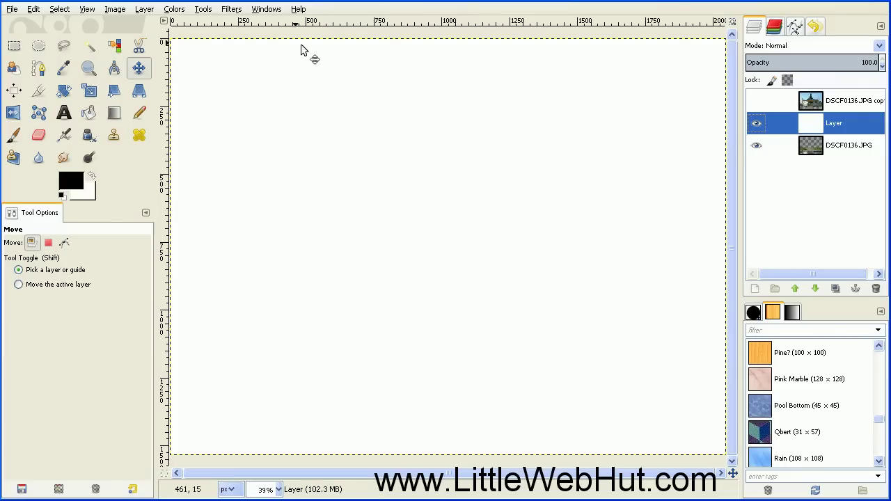
click(235, 11)
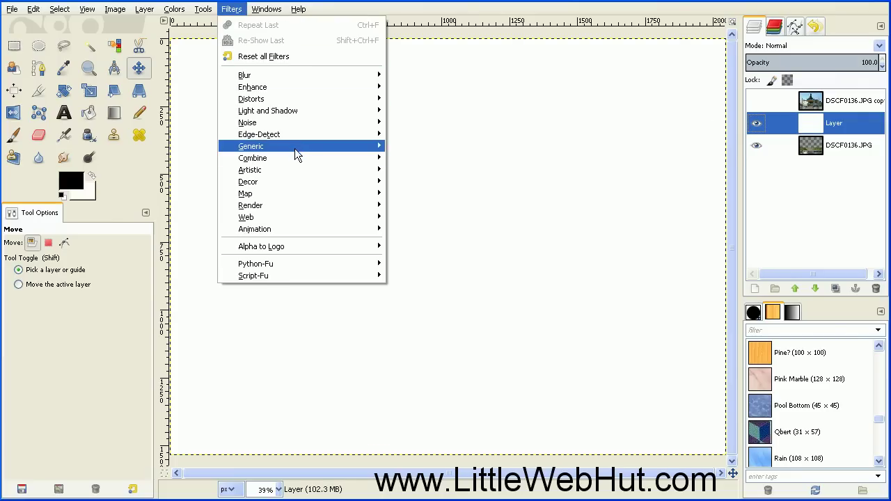
mouse_move(305, 204)
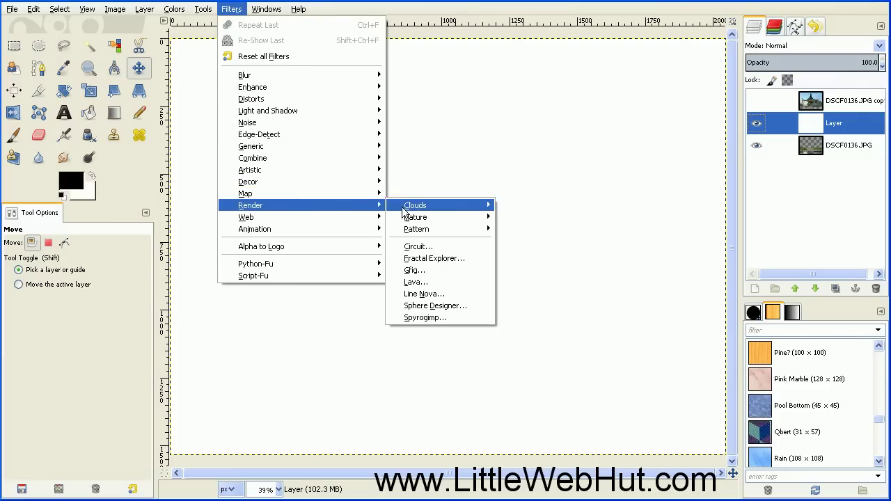
mouse_move(456, 208)
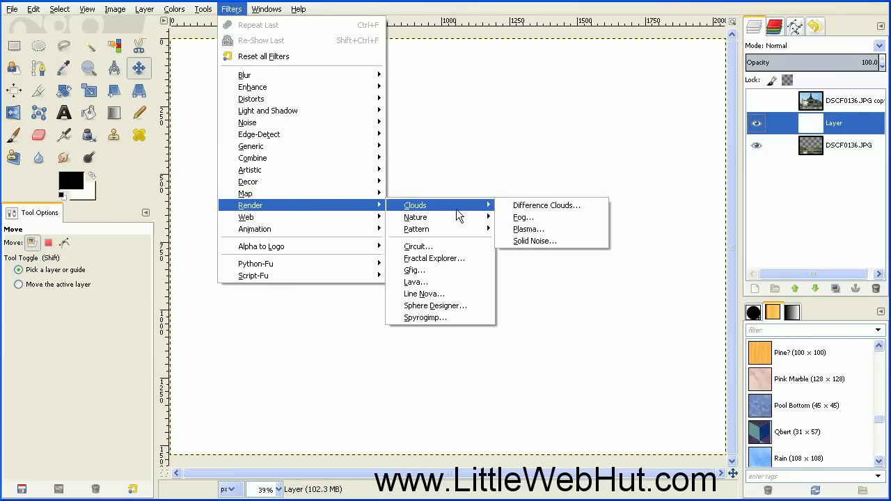
click(529, 206)
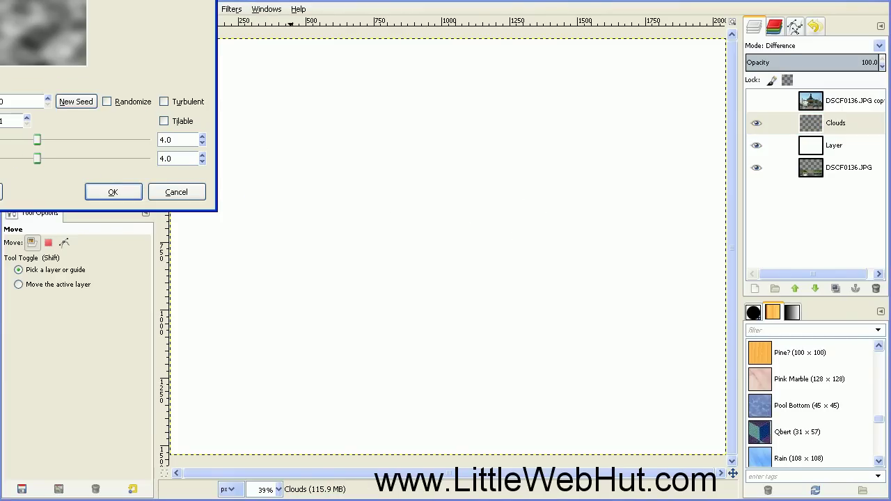
drag(114, 0, 263, 32)
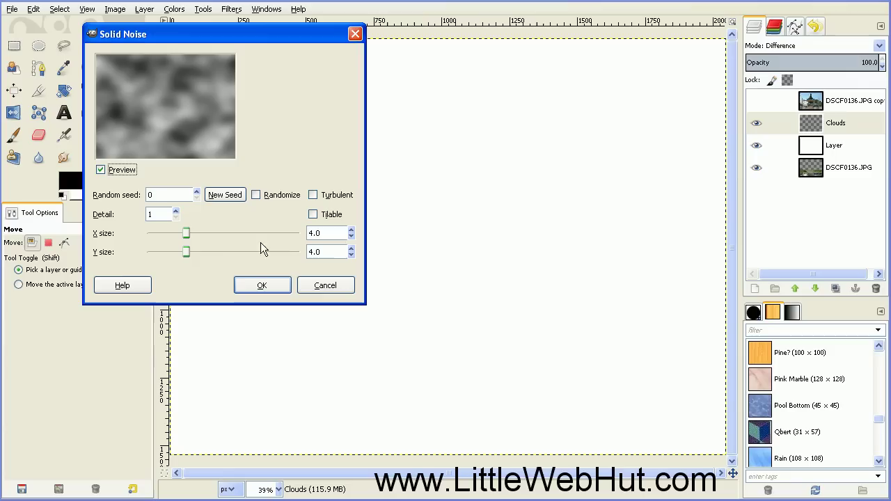
click(187, 252)
drag(225, 254, 260, 252)
click(313, 195)
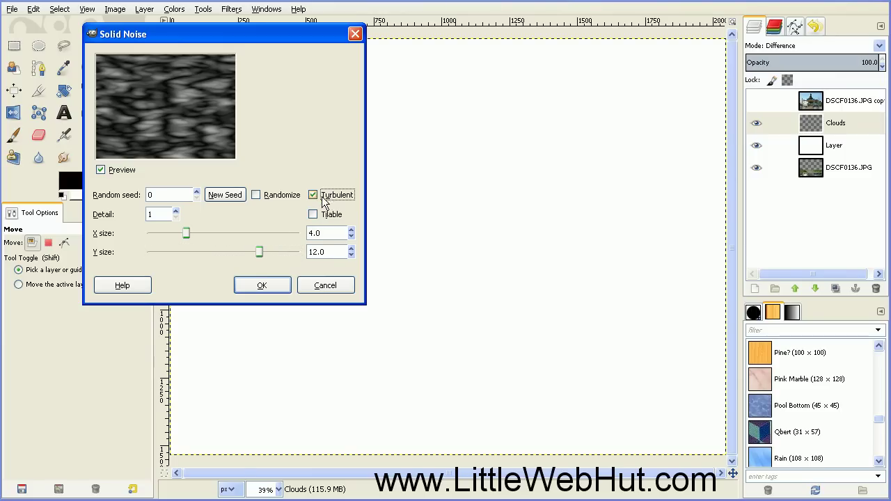
click(263, 286)
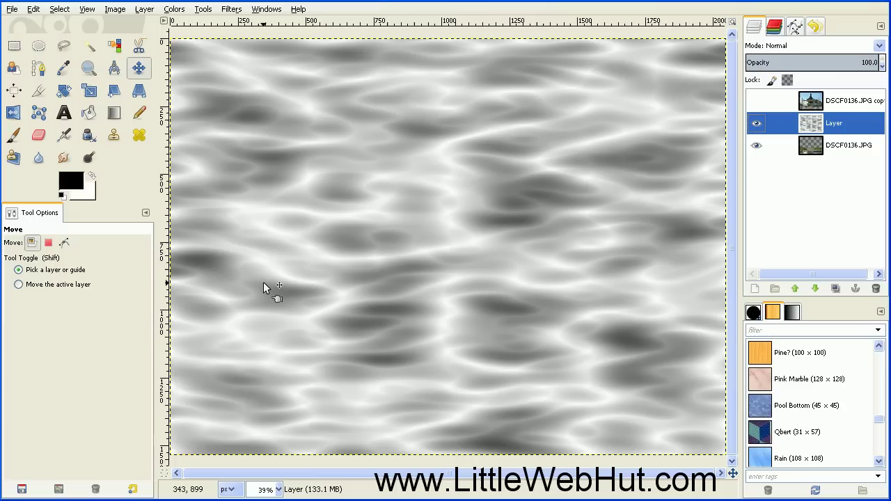
Apply a Perspective transform to the clouds layer, spreading its two lower corners outward until the base is about 5850 px wide.
key(minus)
key(minus)
key(minus)
key(minus)
key(minus)
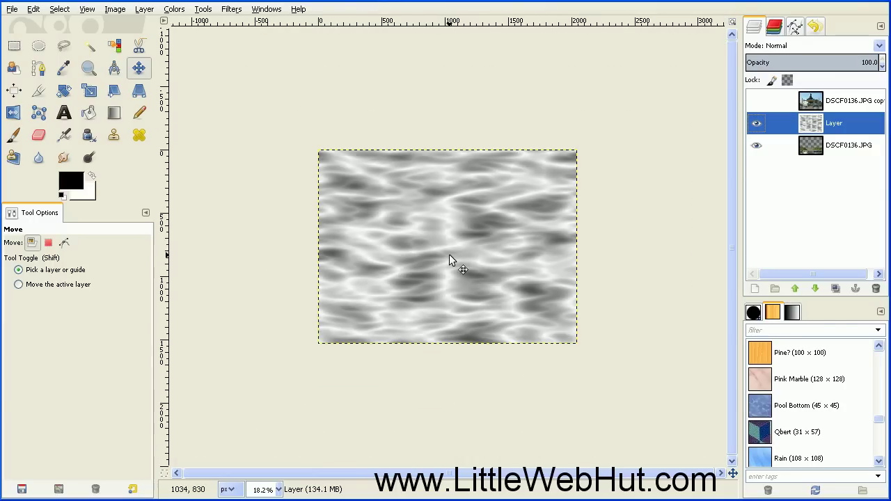
key(plus)
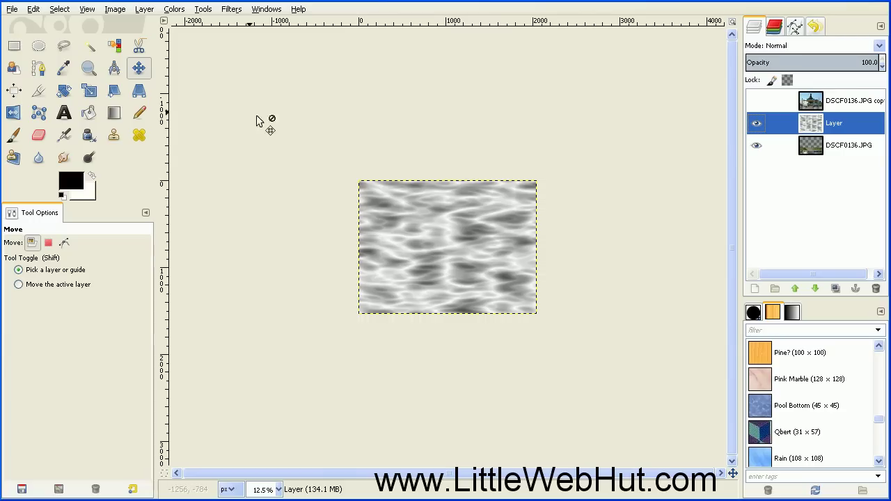
click(139, 92)
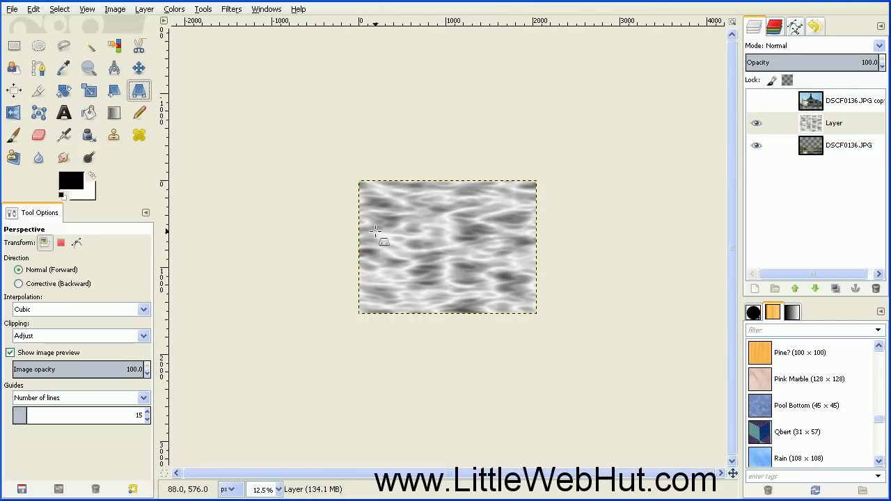
click(440, 243)
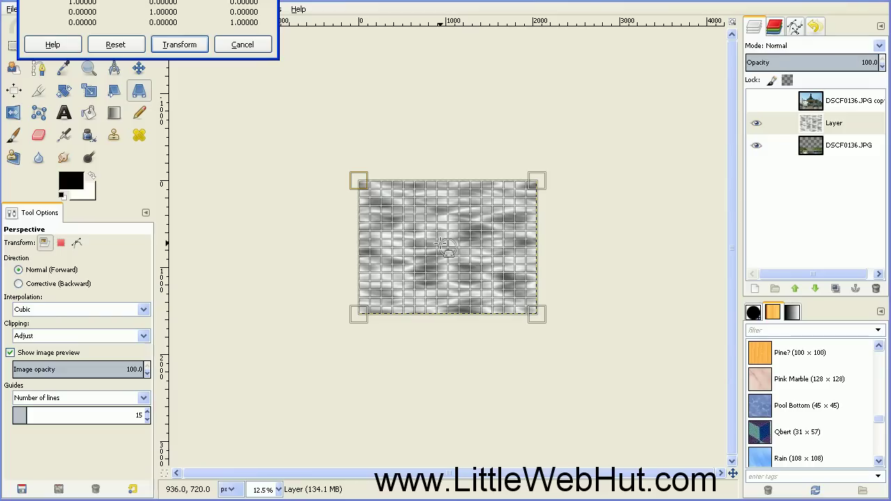
drag(358, 315, 197, 322)
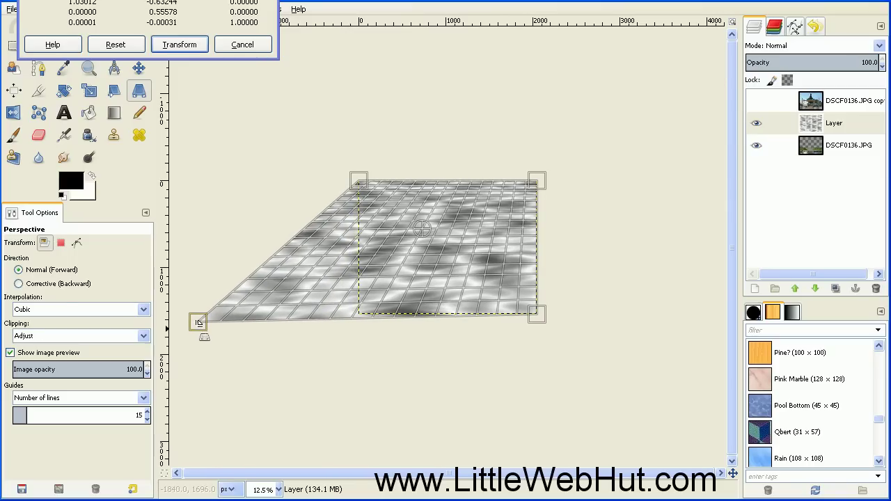
drag(535, 315, 705, 315)
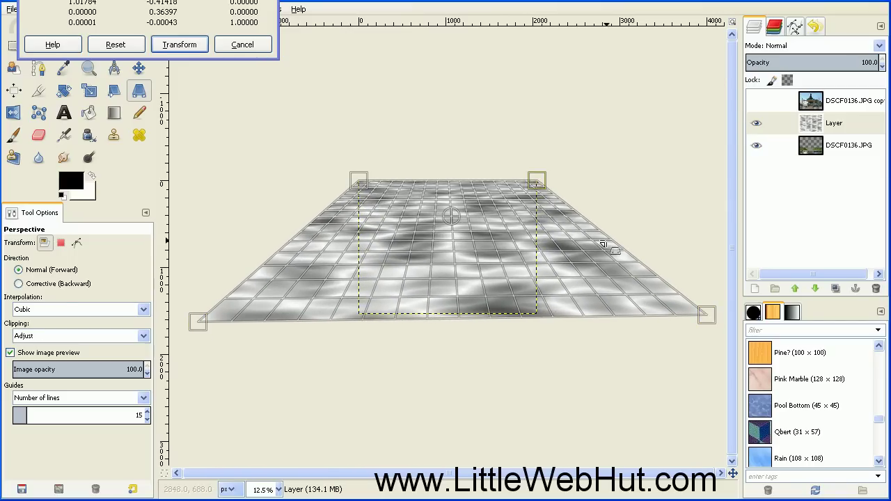
drag(220, 1, 250, 18)
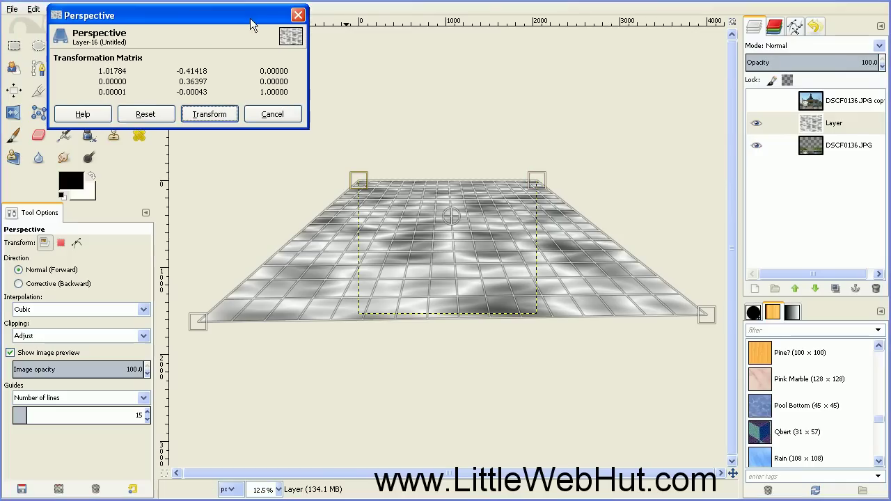
click(207, 115)
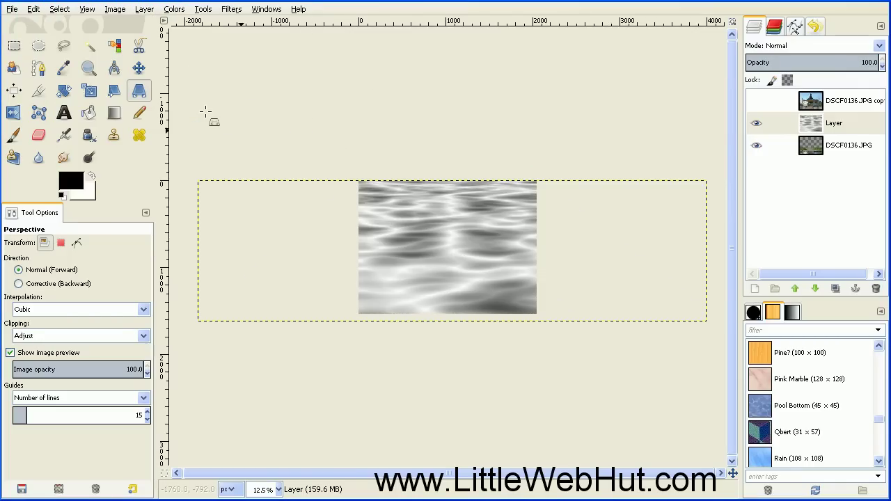
Show the cut-out copy and scale the ripple layer to 5849 × 676 px, from just above the lawn cutouts to below the image.
scroll(453, 252, up, 1)
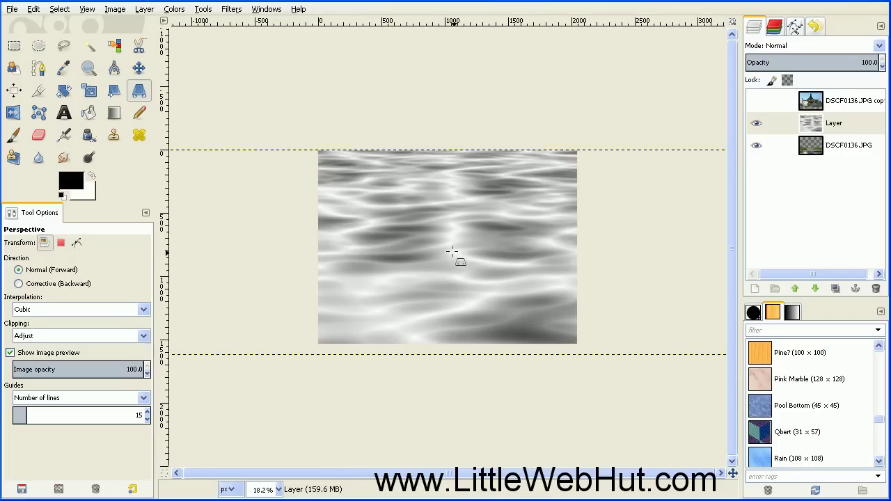
scroll(452, 251, up, 2)
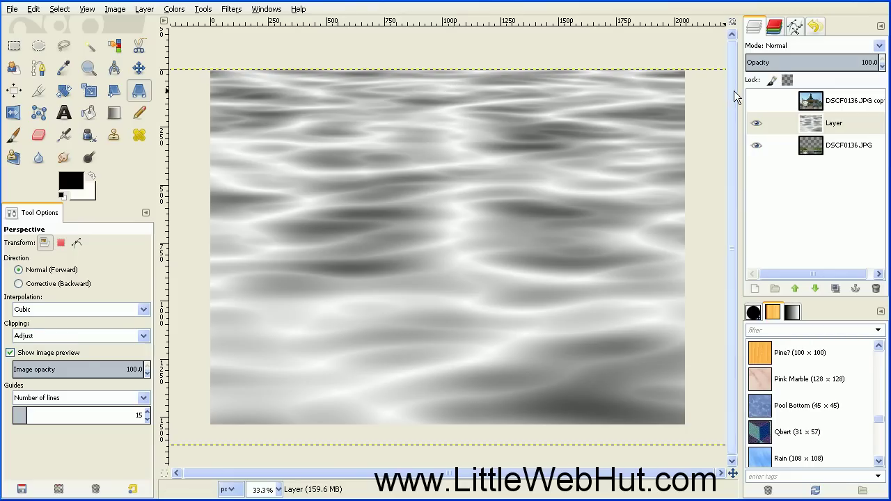
click(758, 101)
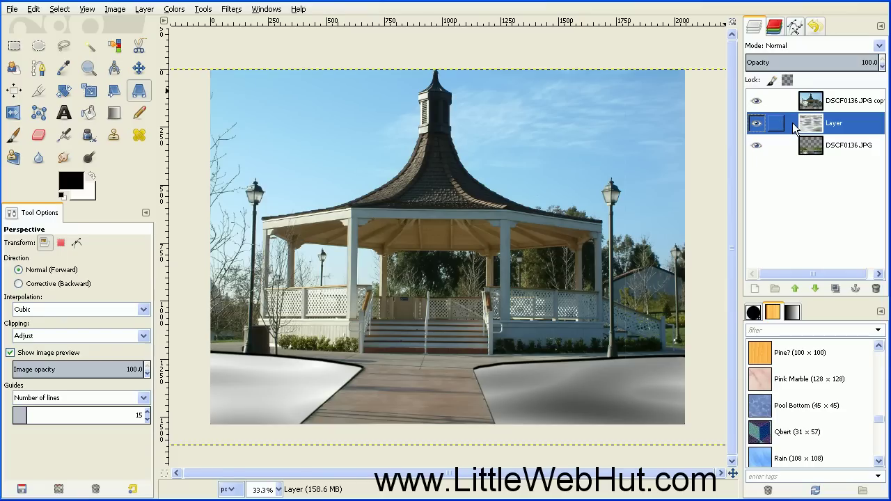
click(90, 92)
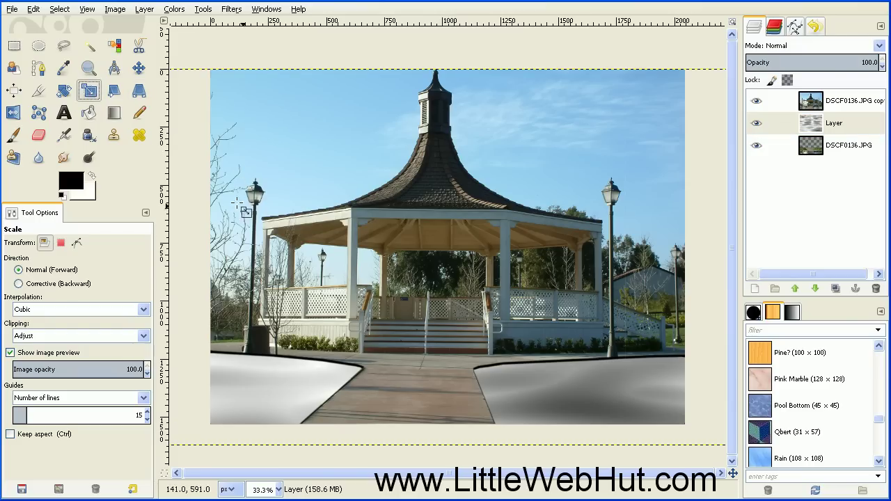
click(575, 388)
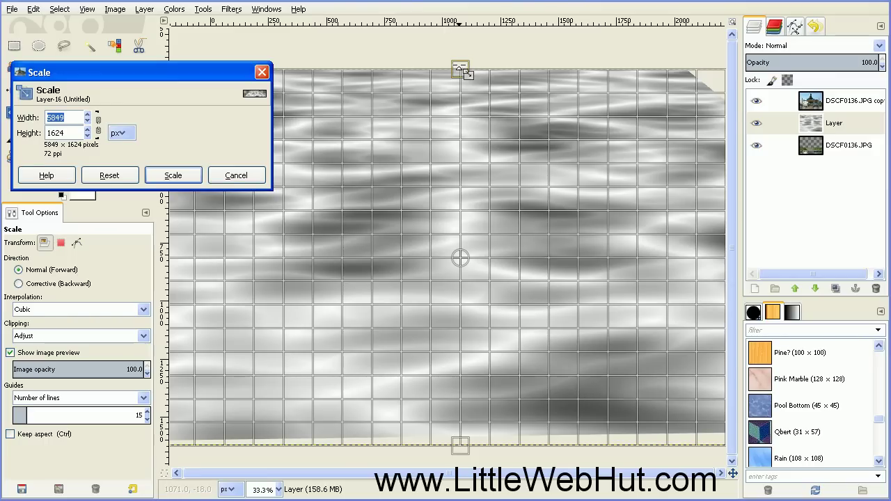
drag(461, 70, 464, 338)
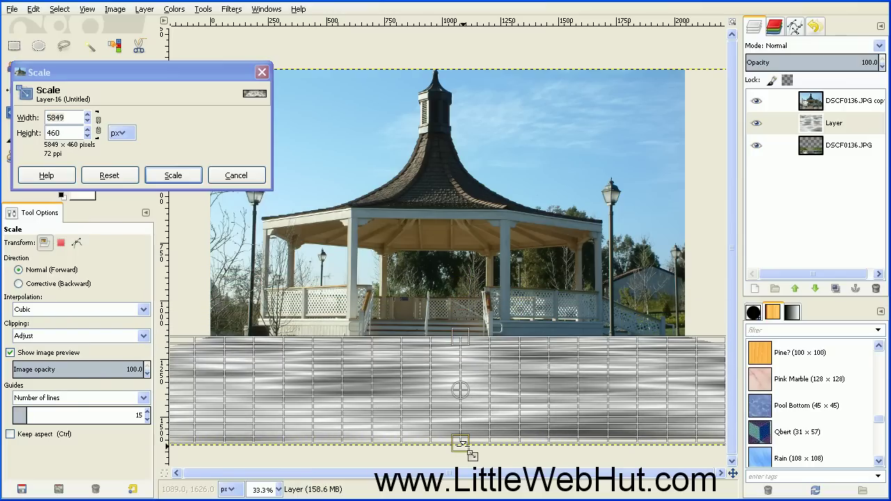
drag(469, 452, 463, 499)
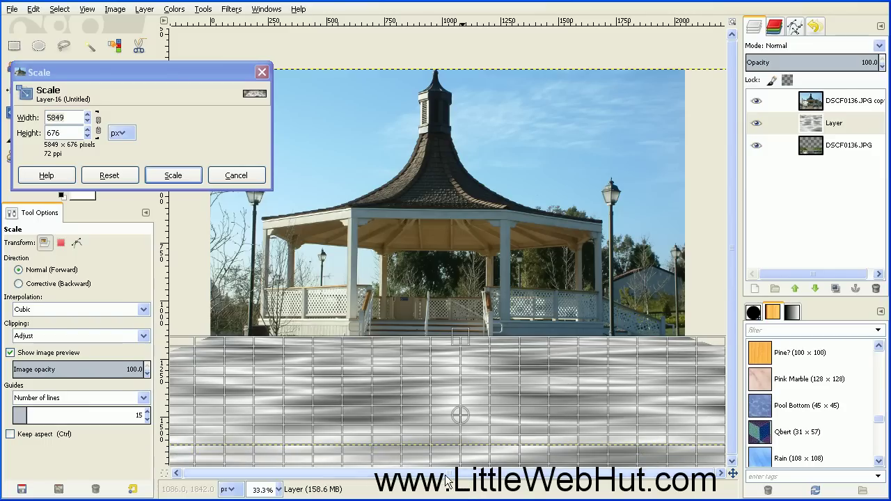
click(181, 178)
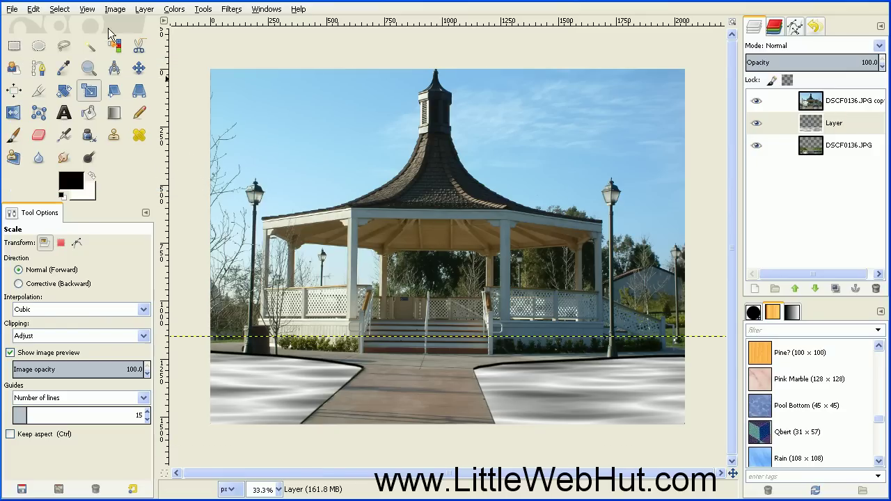
Make the flipped bottom layer active and hide the ripple layer above it.
click(88, 10)
mouse_move(117, 53)
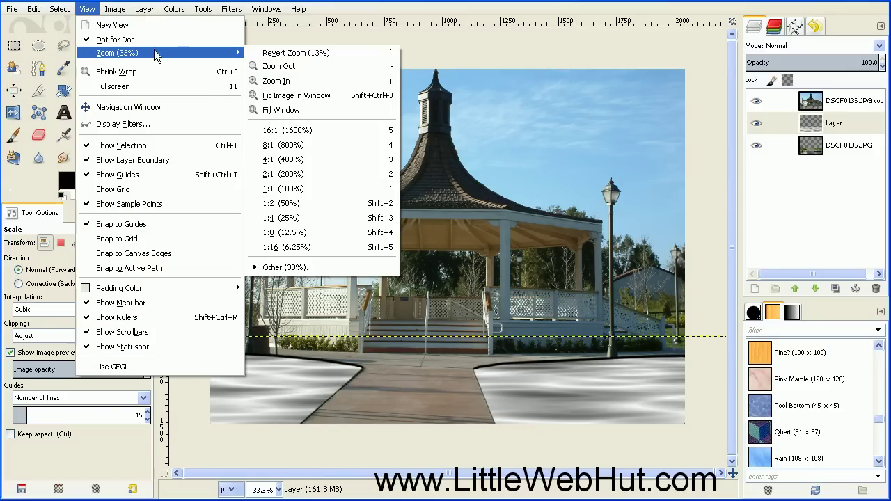
click(327, 97)
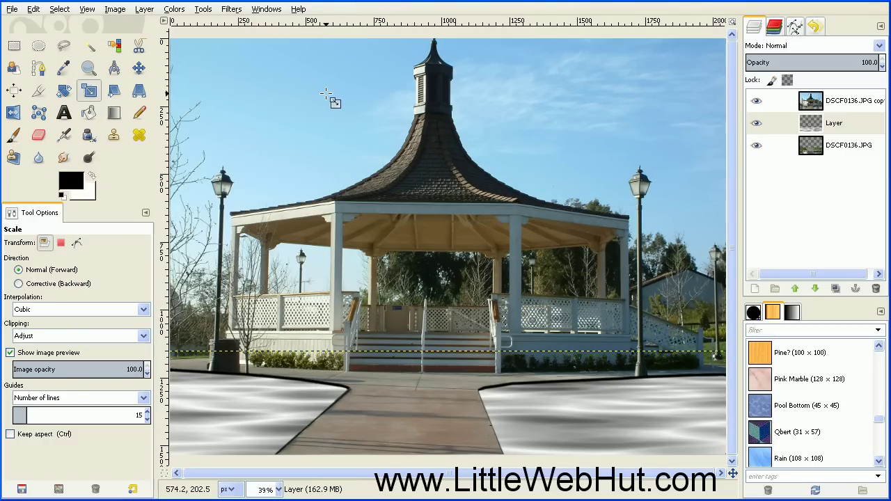
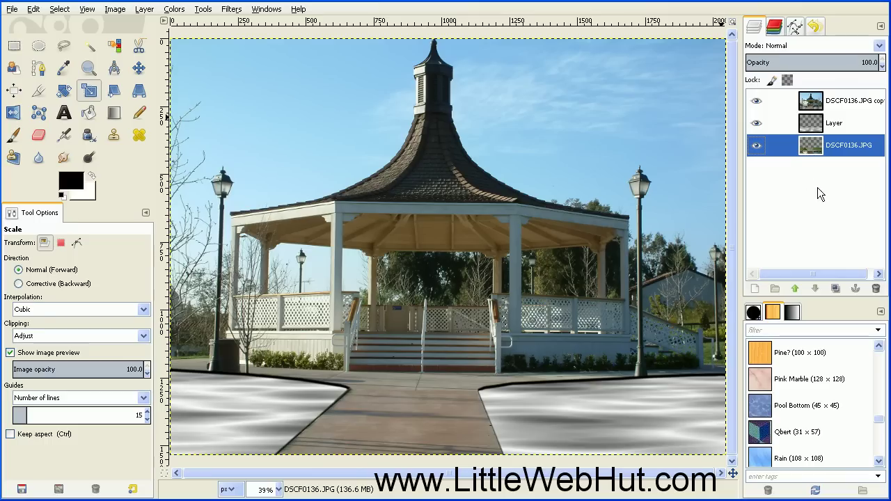
click(757, 124)
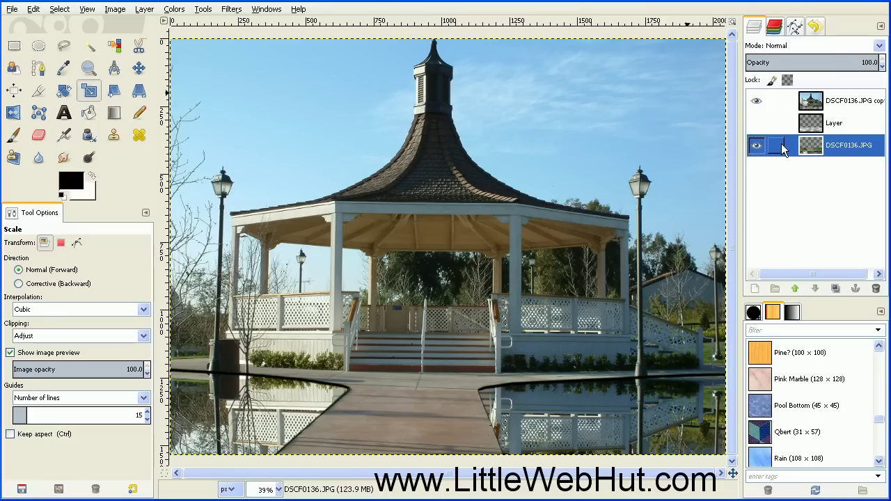
Displace the flipped layer by 20 in X and Y, using the ripple layer as both displacement maps, with Smear edge behavior.
click(235, 9)
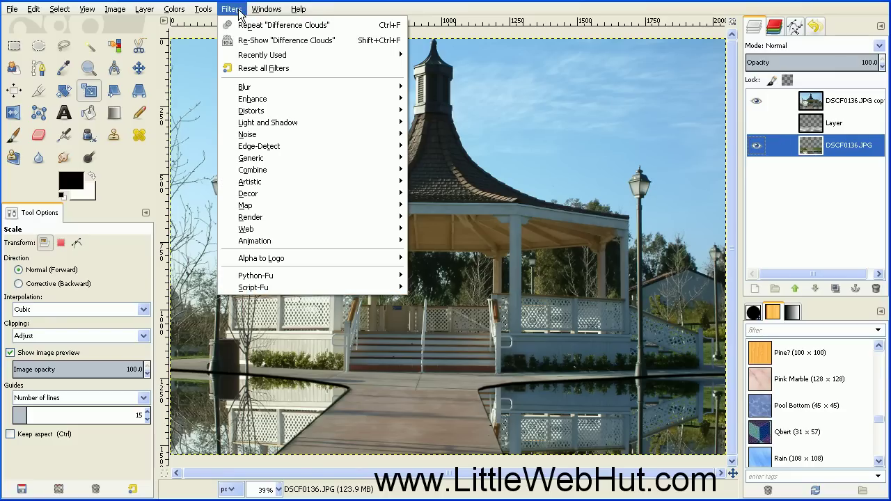
mouse_move(337, 207)
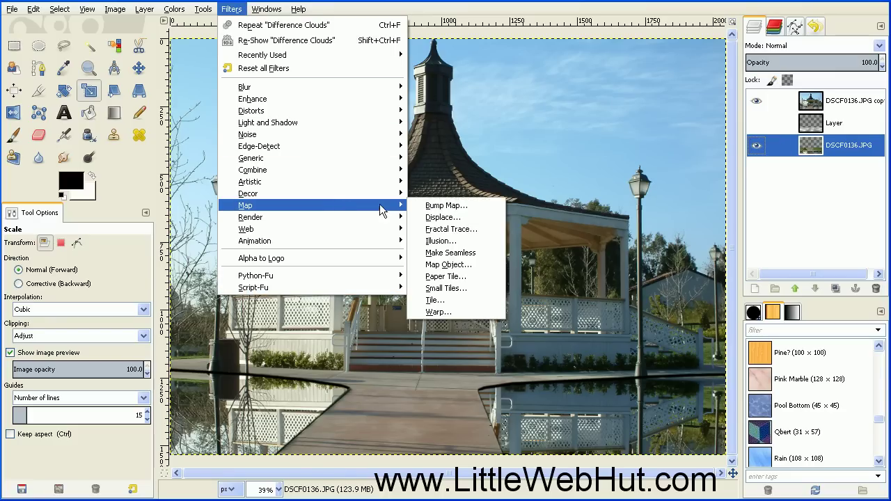
click(458, 218)
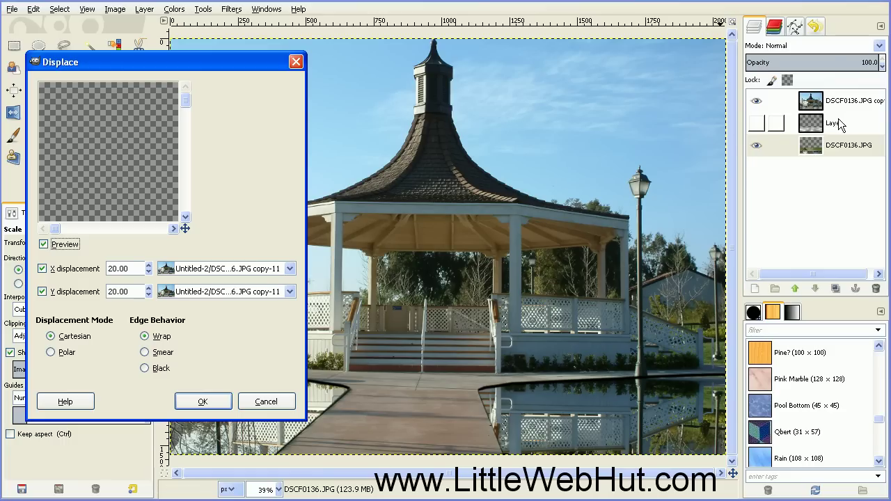
click(290, 271)
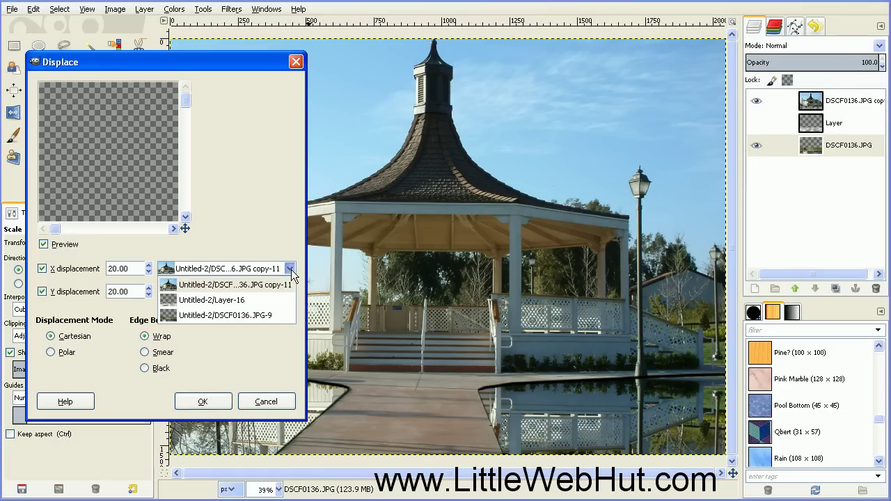
click(224, 302)
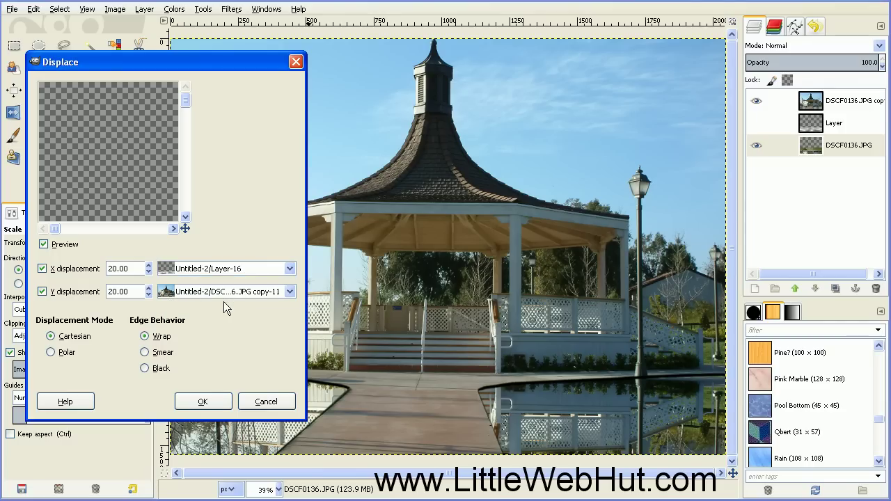
click(289, 292)
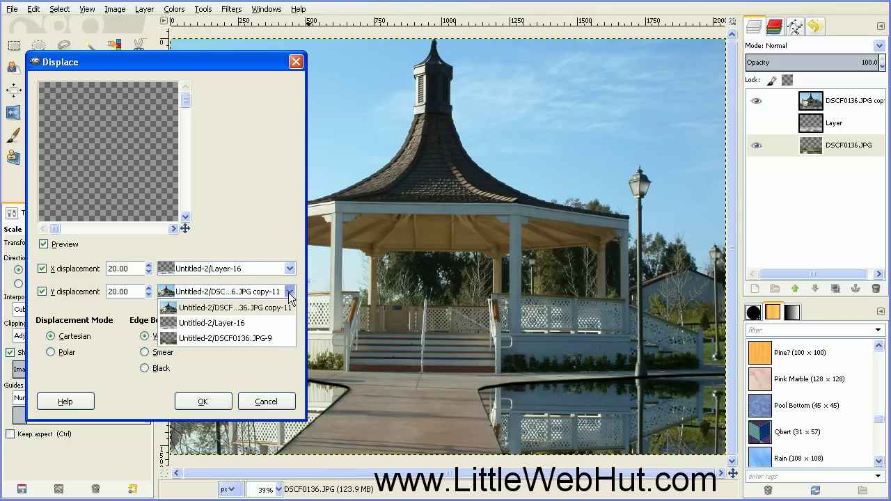
click(222, 324)
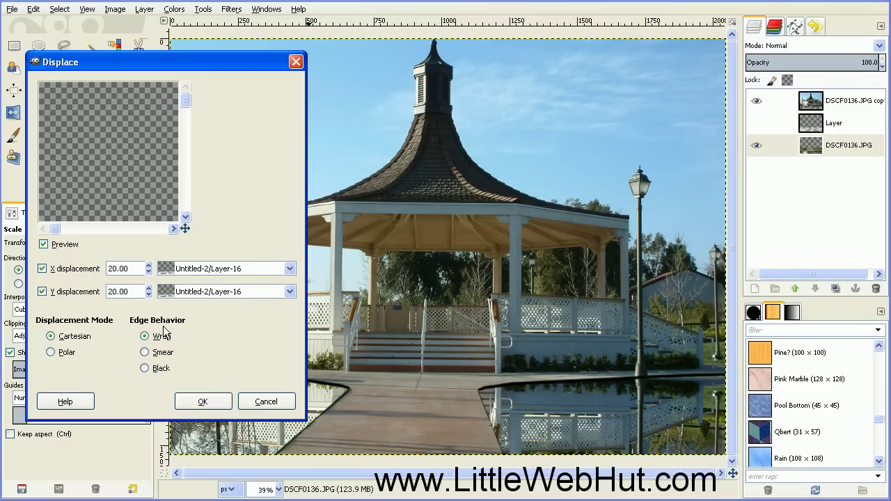
click(145, 356)
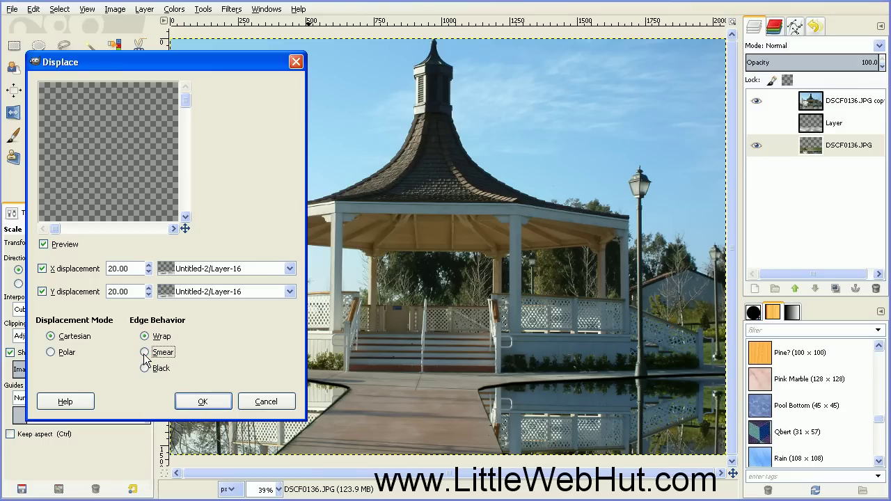
click(203, 402)
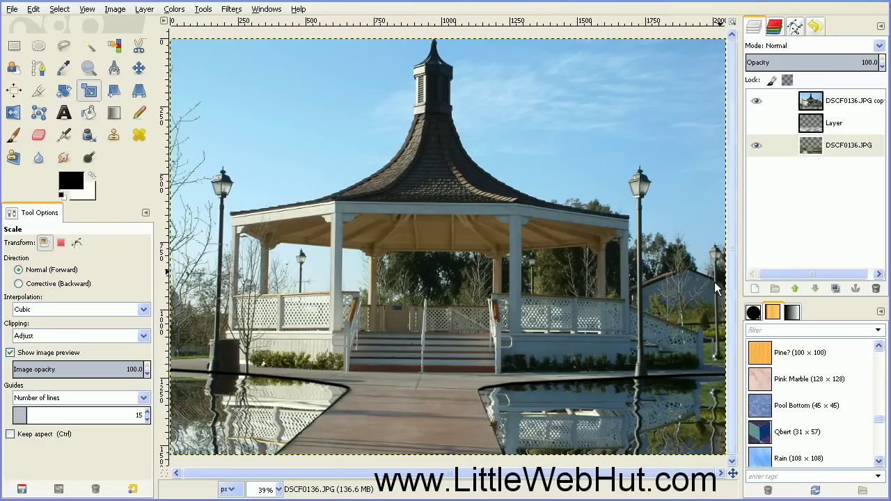
Show the ripple layer again and set its blend mode to Multiply.
click(757, 124)
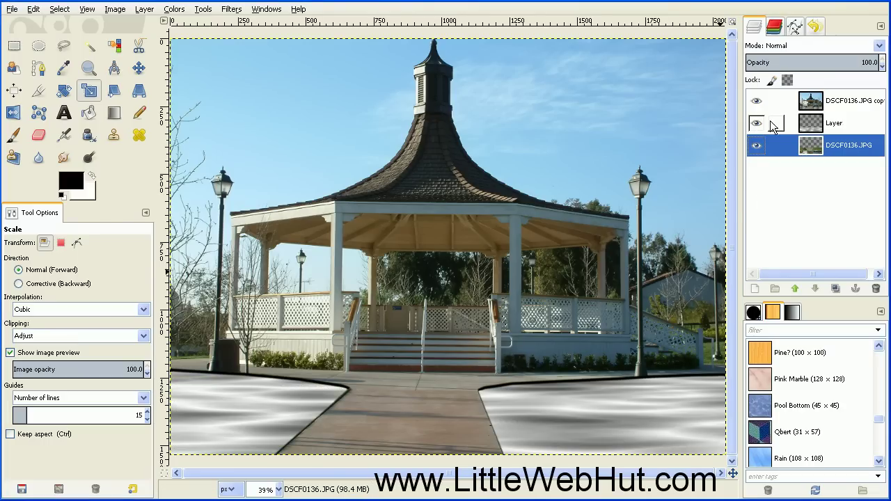
click(791, 125)
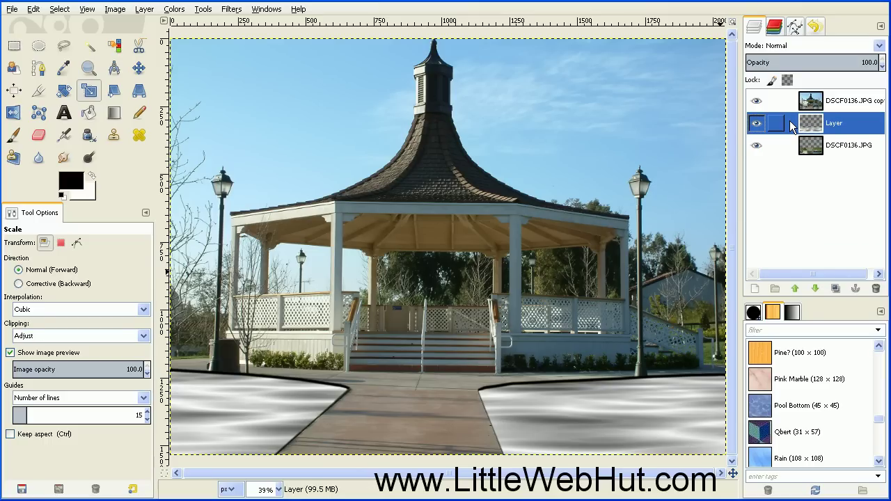
click(879, 46)
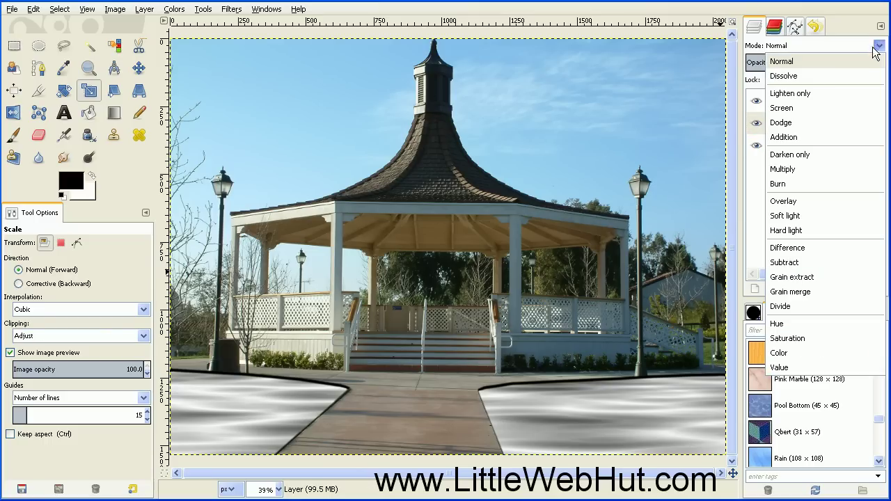
click(805, 171)
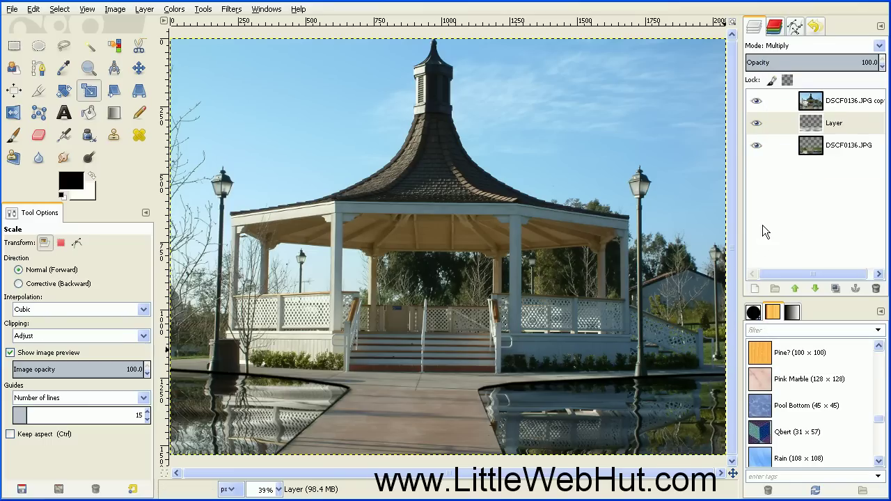
Compare the water with the ripple layer hidden and shown, and reduce that layer's opacity to about 75.5.
click(758, 123)
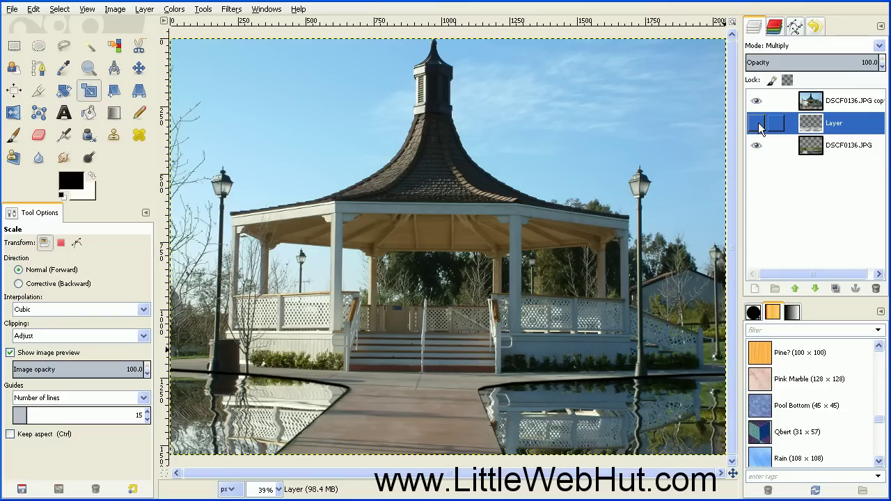
click(758, 124)
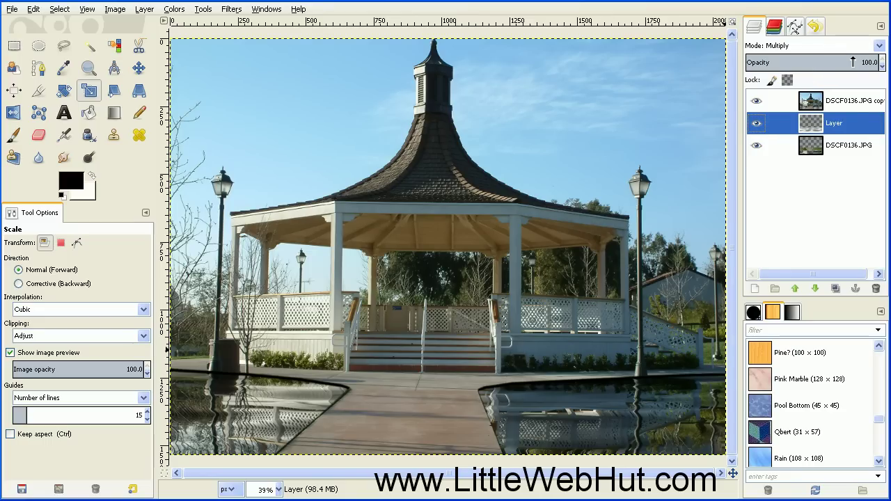
click(853, 62)
drag(853, 61, 848, 61)
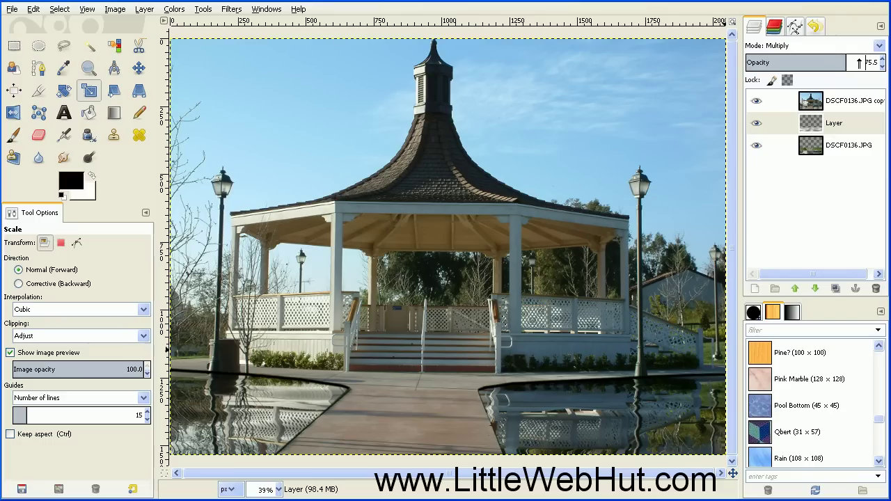
Apply a Gaussian Blur with the RLE method to the flipped bottom layer, raising the blur radius above the default.
click(796, 147)
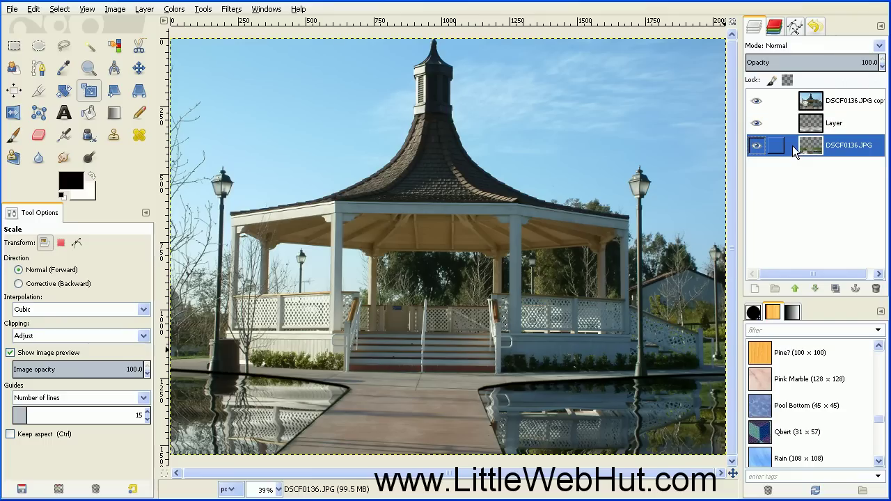
click(231, 9)
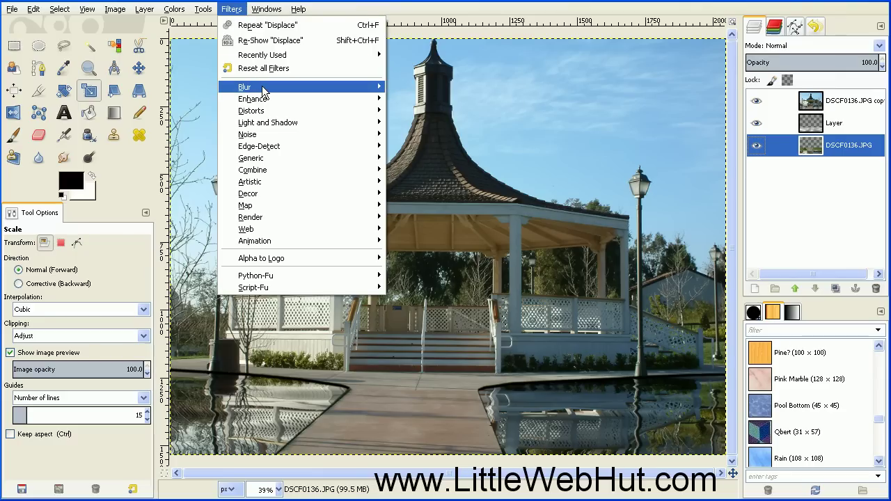
mouse_move(266, 88)
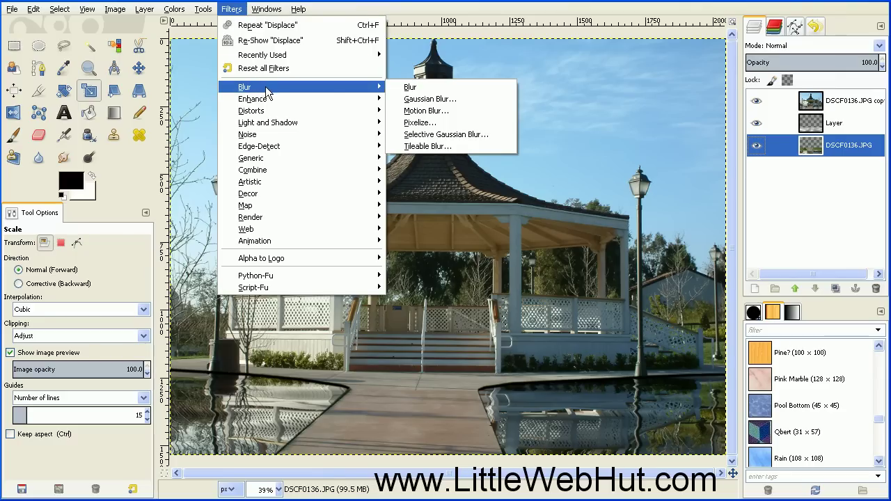
click(433, 104)
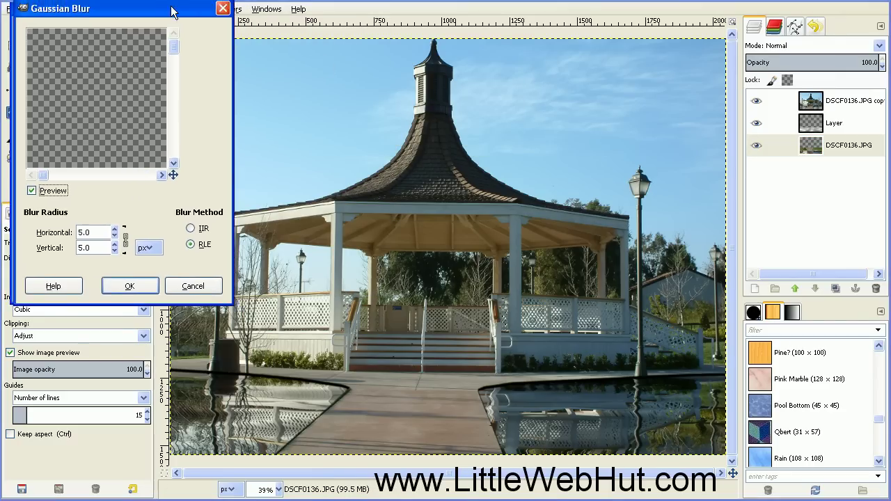
drag(173, 11, 244, 42)
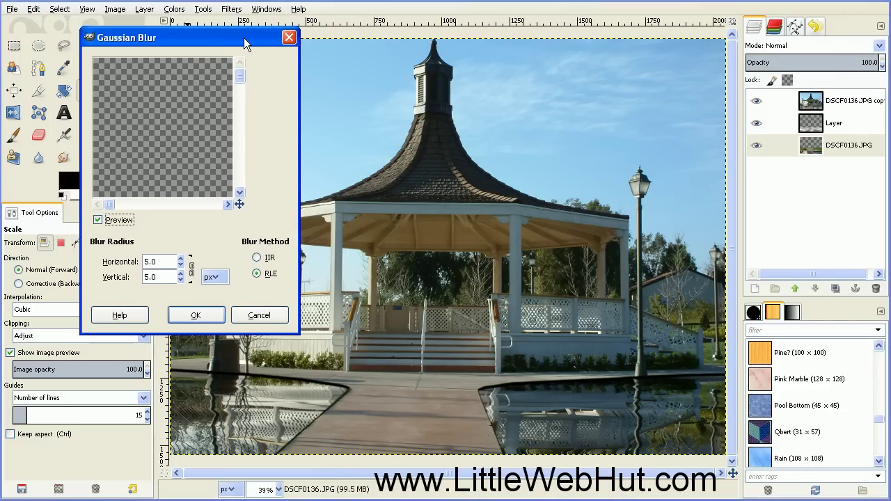
click(181, 259)
click(197, 317)
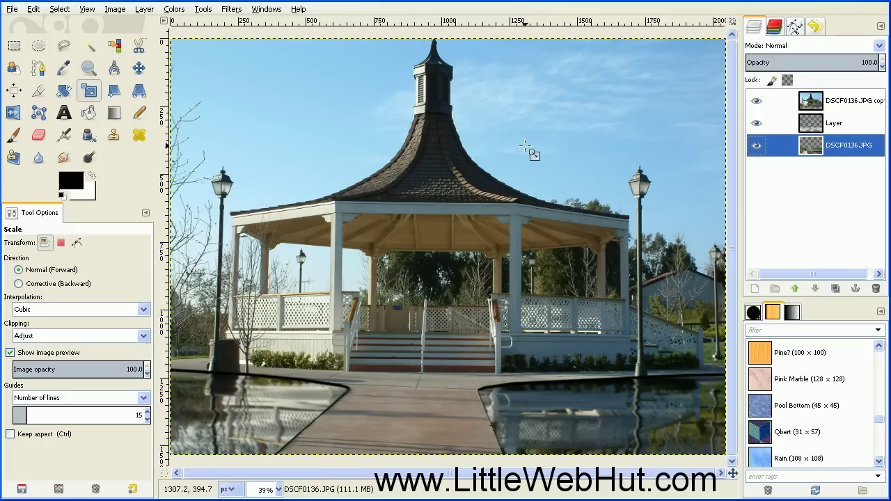
Flatten the image into a single layer.
click(119, 14)
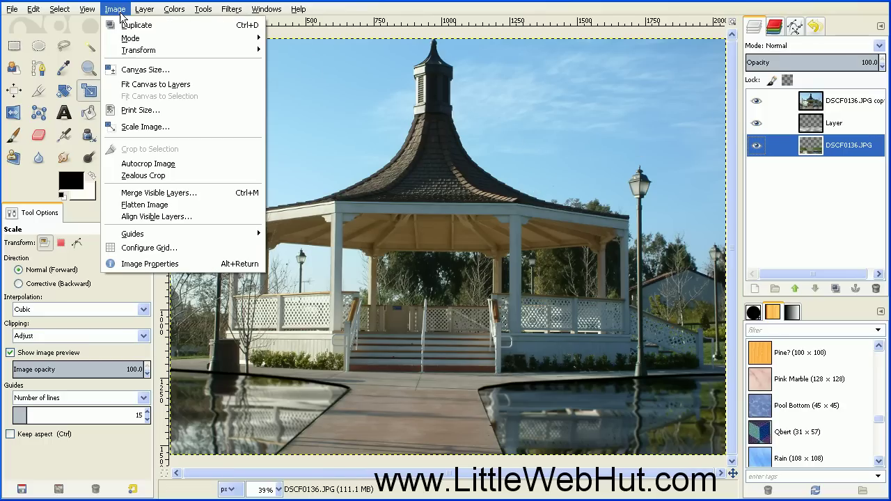
click(179, 206)
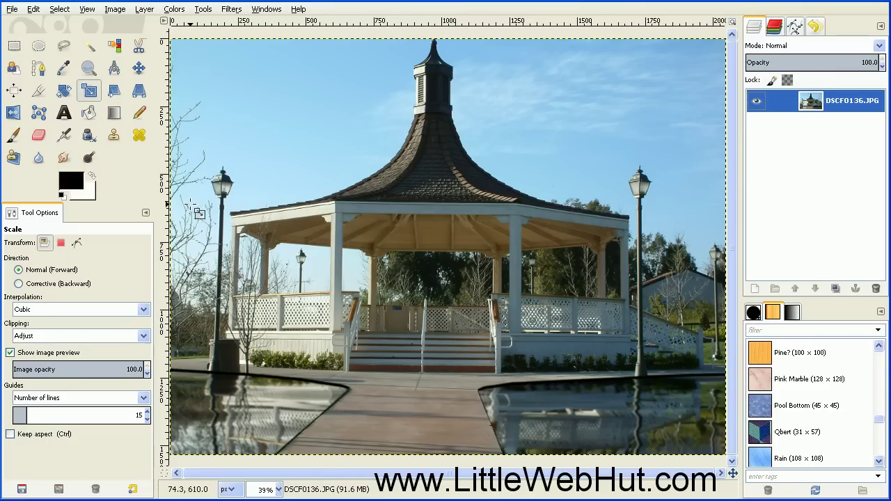